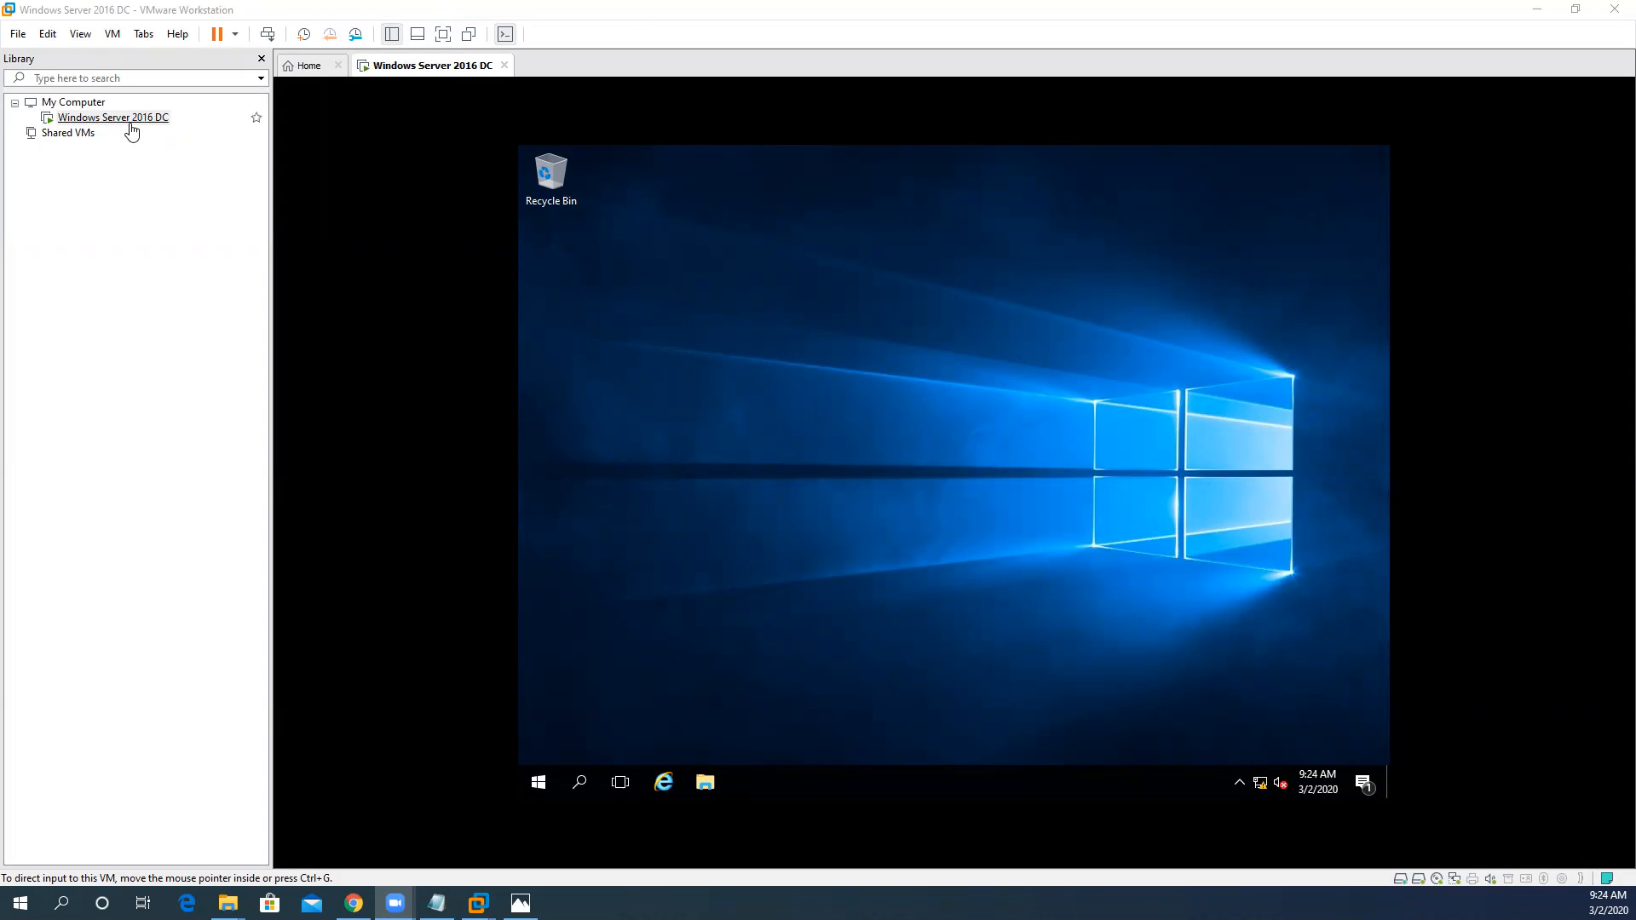
- Open the Windows Server 2016 DC virtual machine settings, switch its network adapter to Custom: Specific virtual network, and list the available networks
{"action": "right_click", "coordinate": [132, 128]}
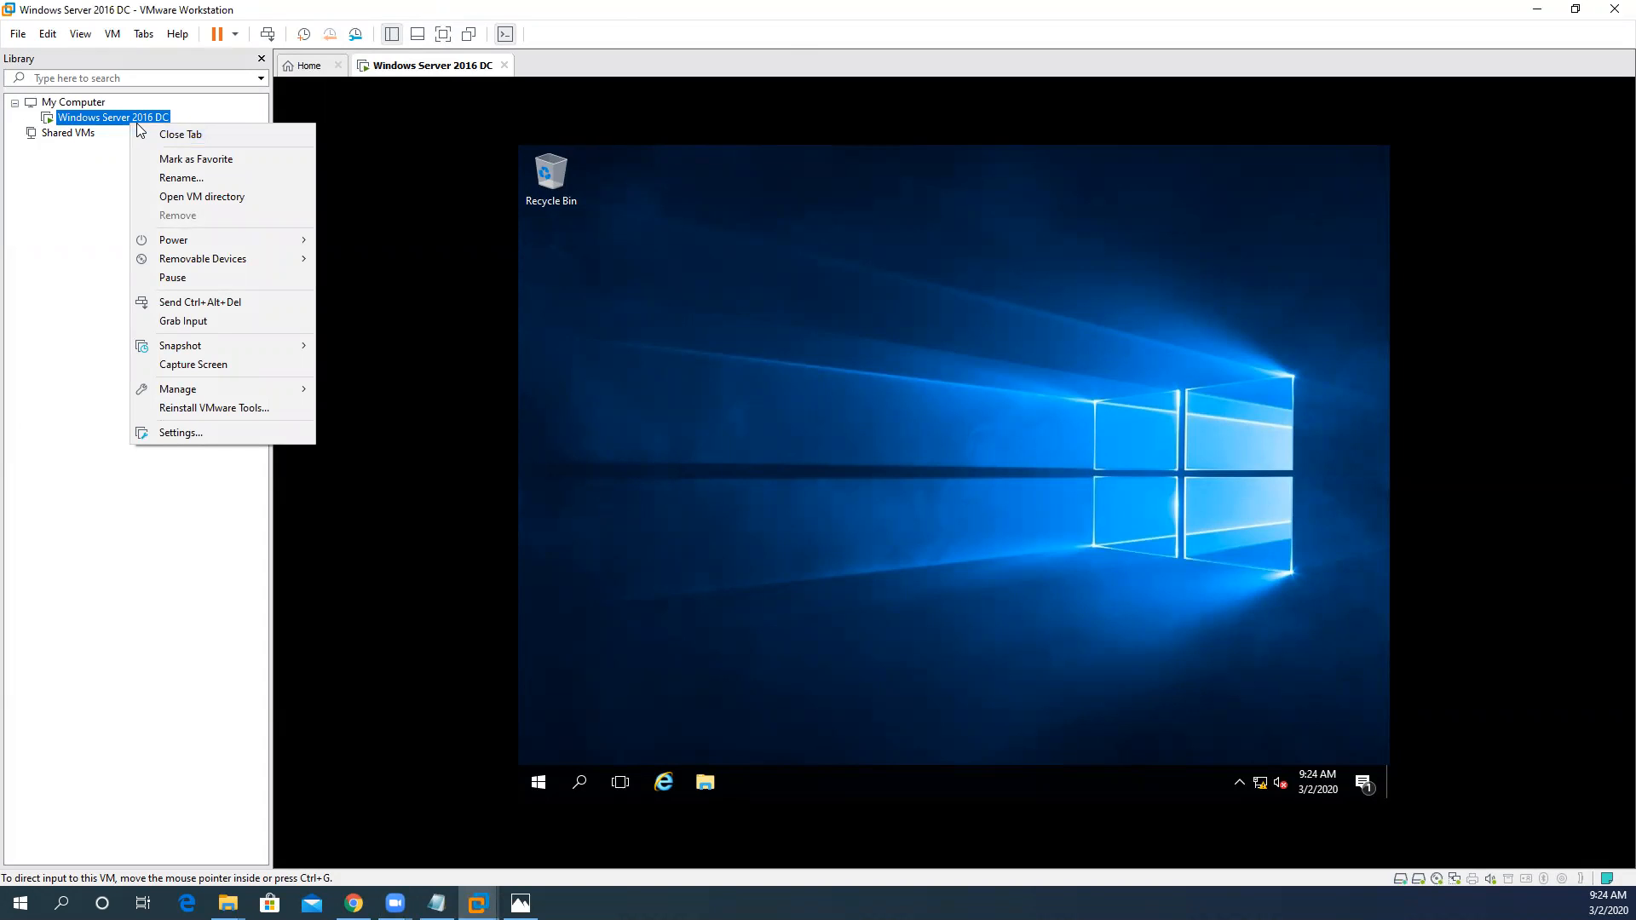
{"action": "left_click", "coordinate": [179, 432]}
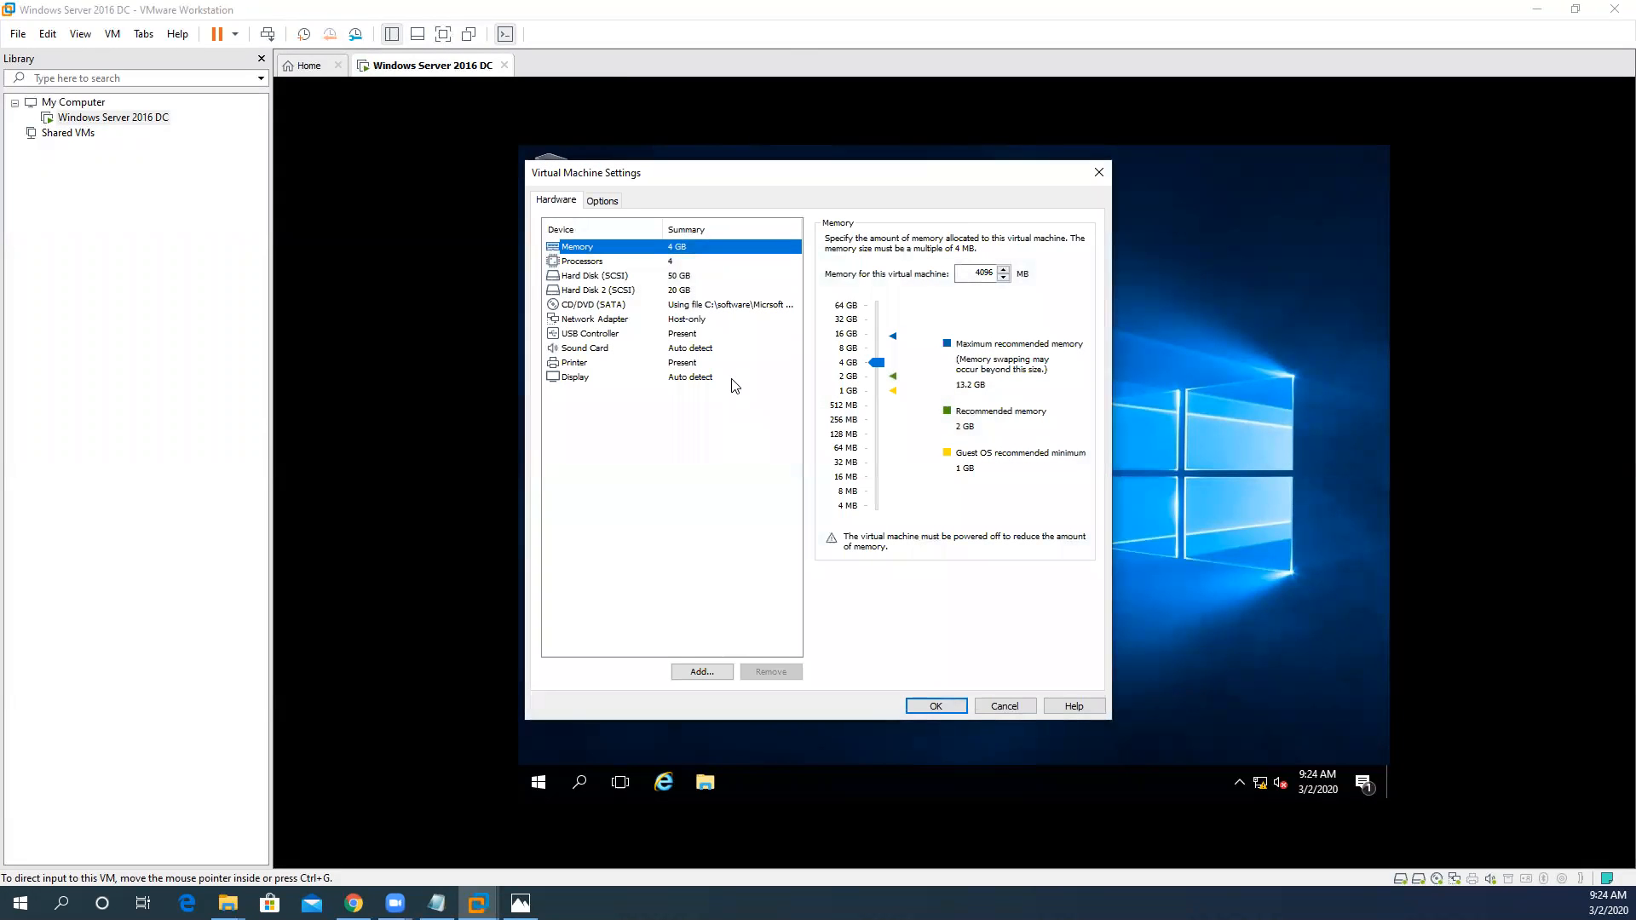
{"action": "left_click", "coordinate": [623, 326]}
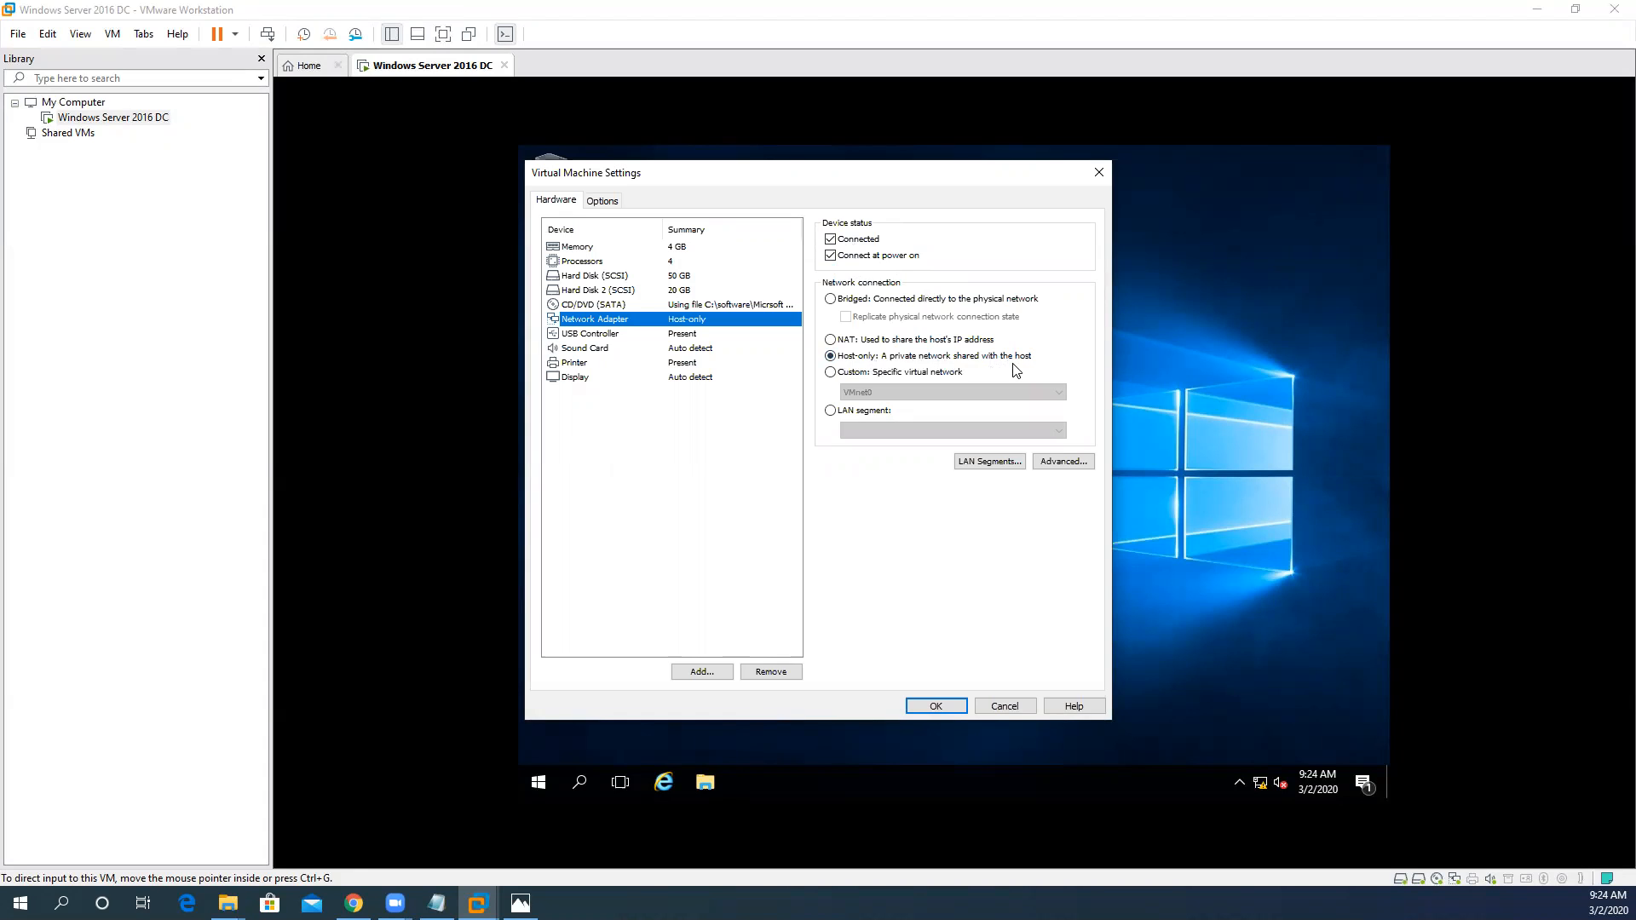
{"action": "left_click", "coordinate": [832, 375]}
{"action": "left_click", "coordinate": [877, 394]}
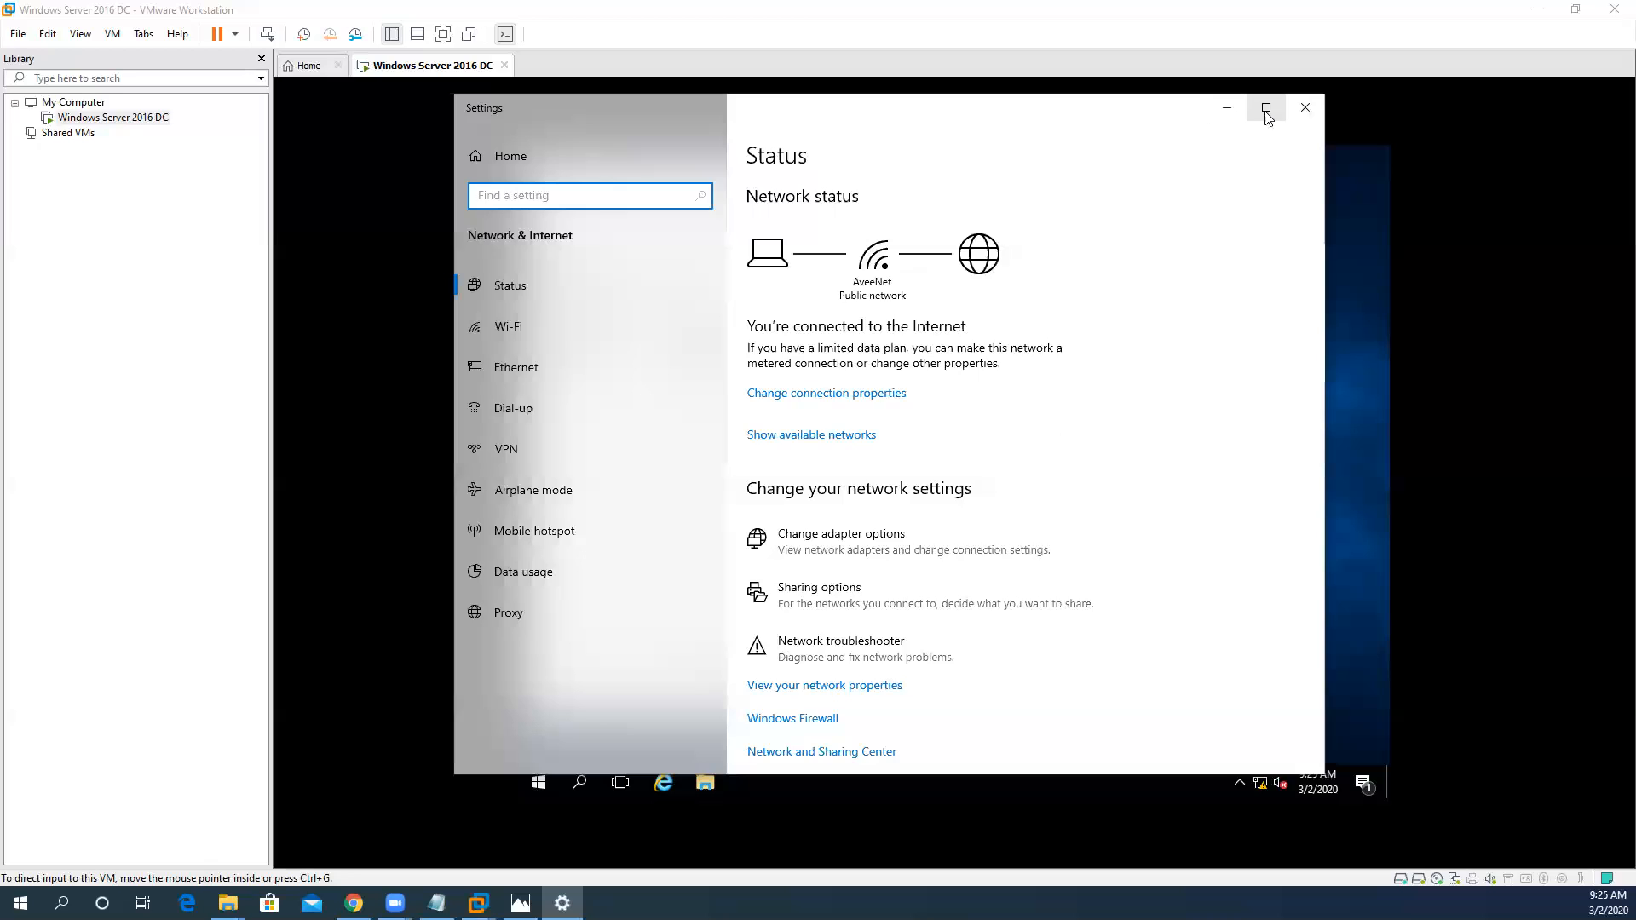
- Open the host's adapter options from its Ethernet settings and place a narrowed Network Connections window beside the virtual machine settings
{"action": "left_click", "coordinate": [1270, 111]}
{"action": "left_click", "coordinate": [79, 278]}
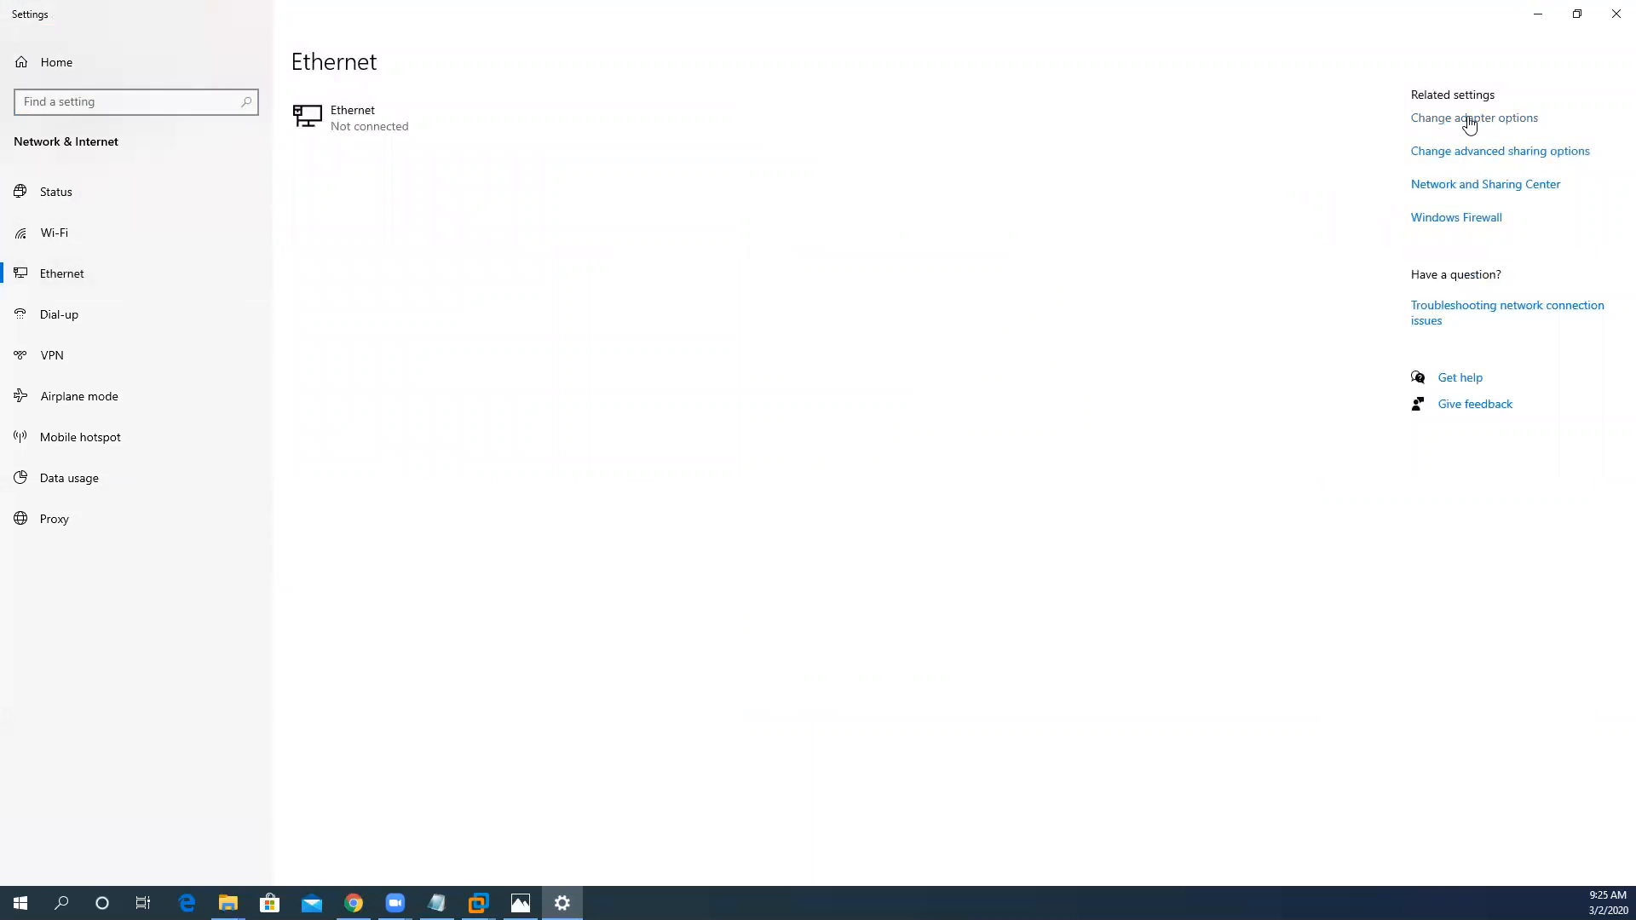
{"action": "left_click", "coordinate": [1470, 121]}
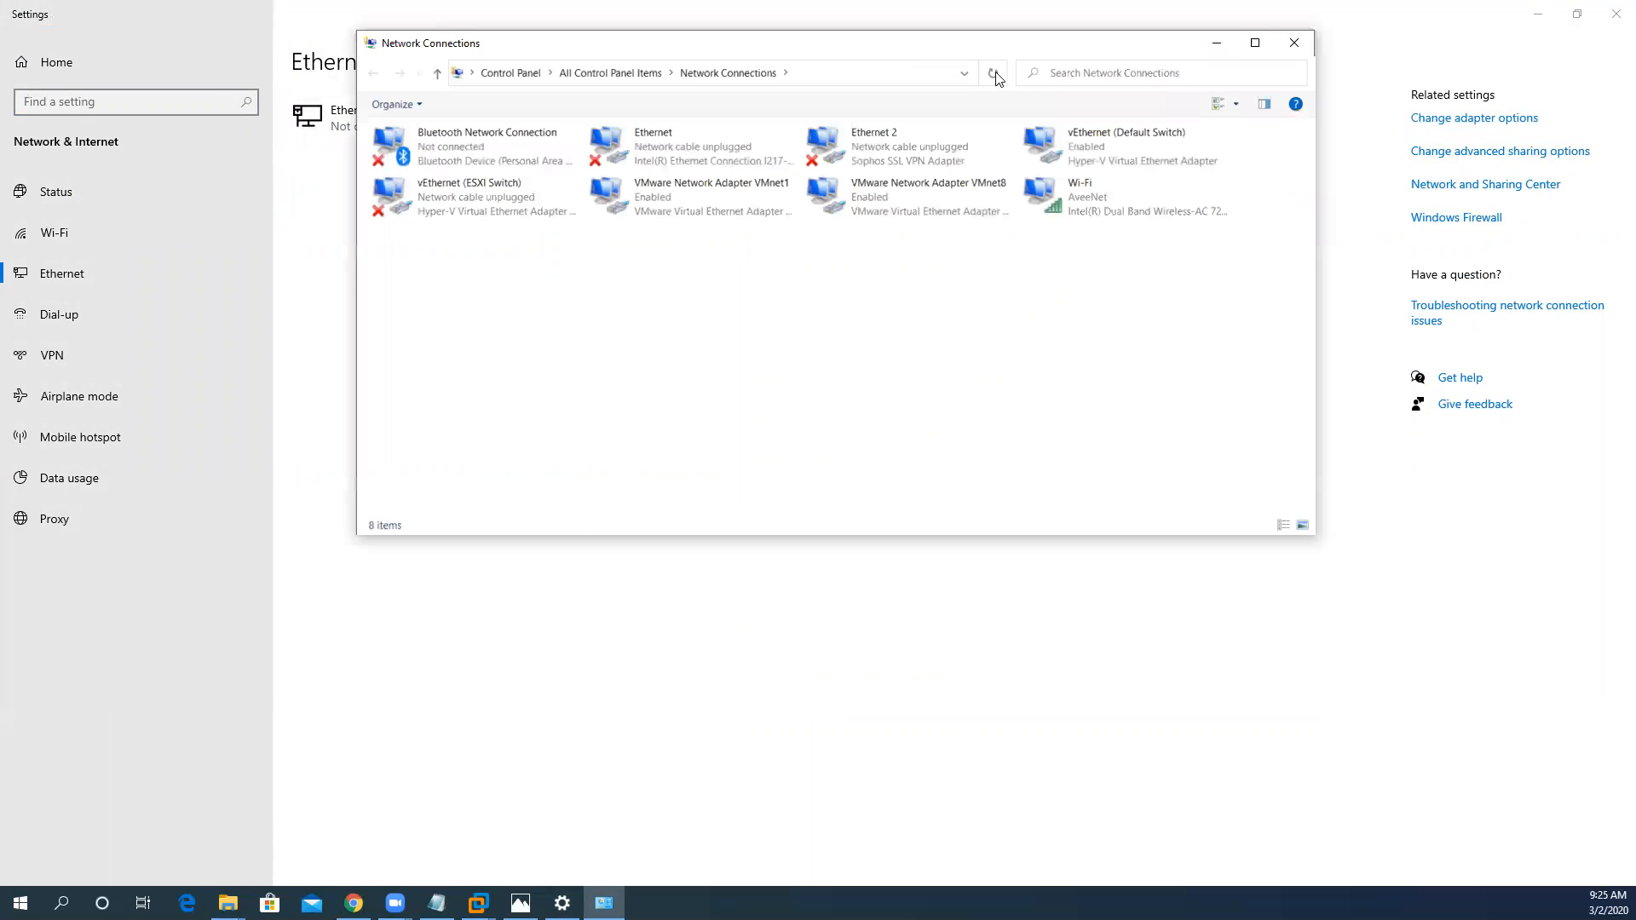
{"action": "left_click", "coordinate": [1538, 14]}
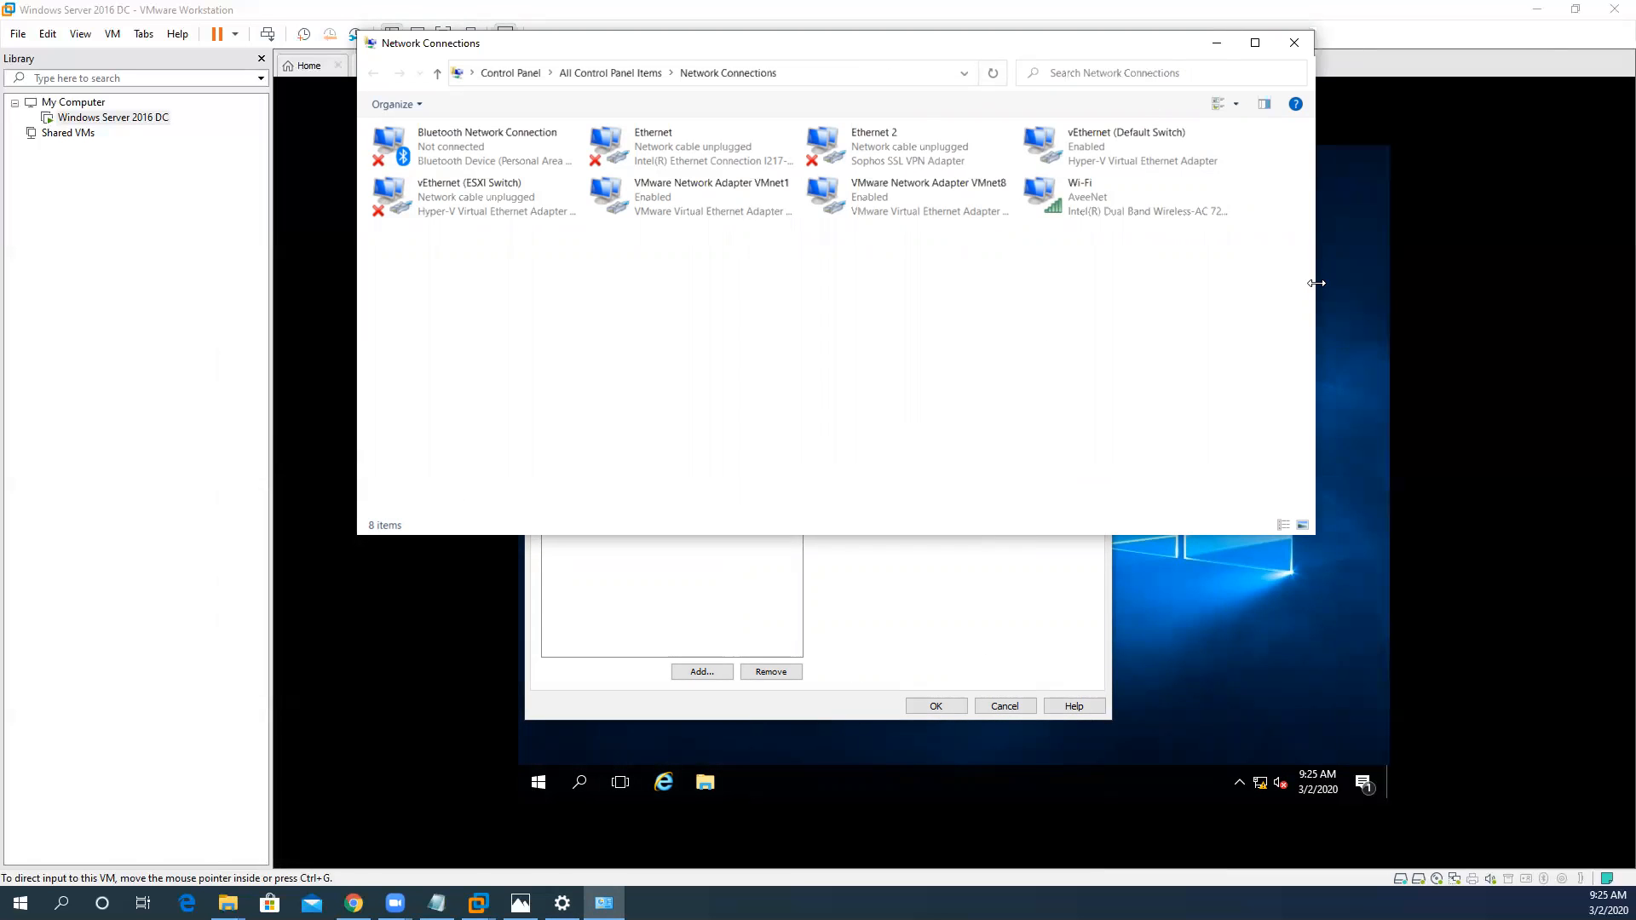
{"action": "left_click_drag", "start_coordinate": [1317, 283], "coordinate": [1017, 283]}
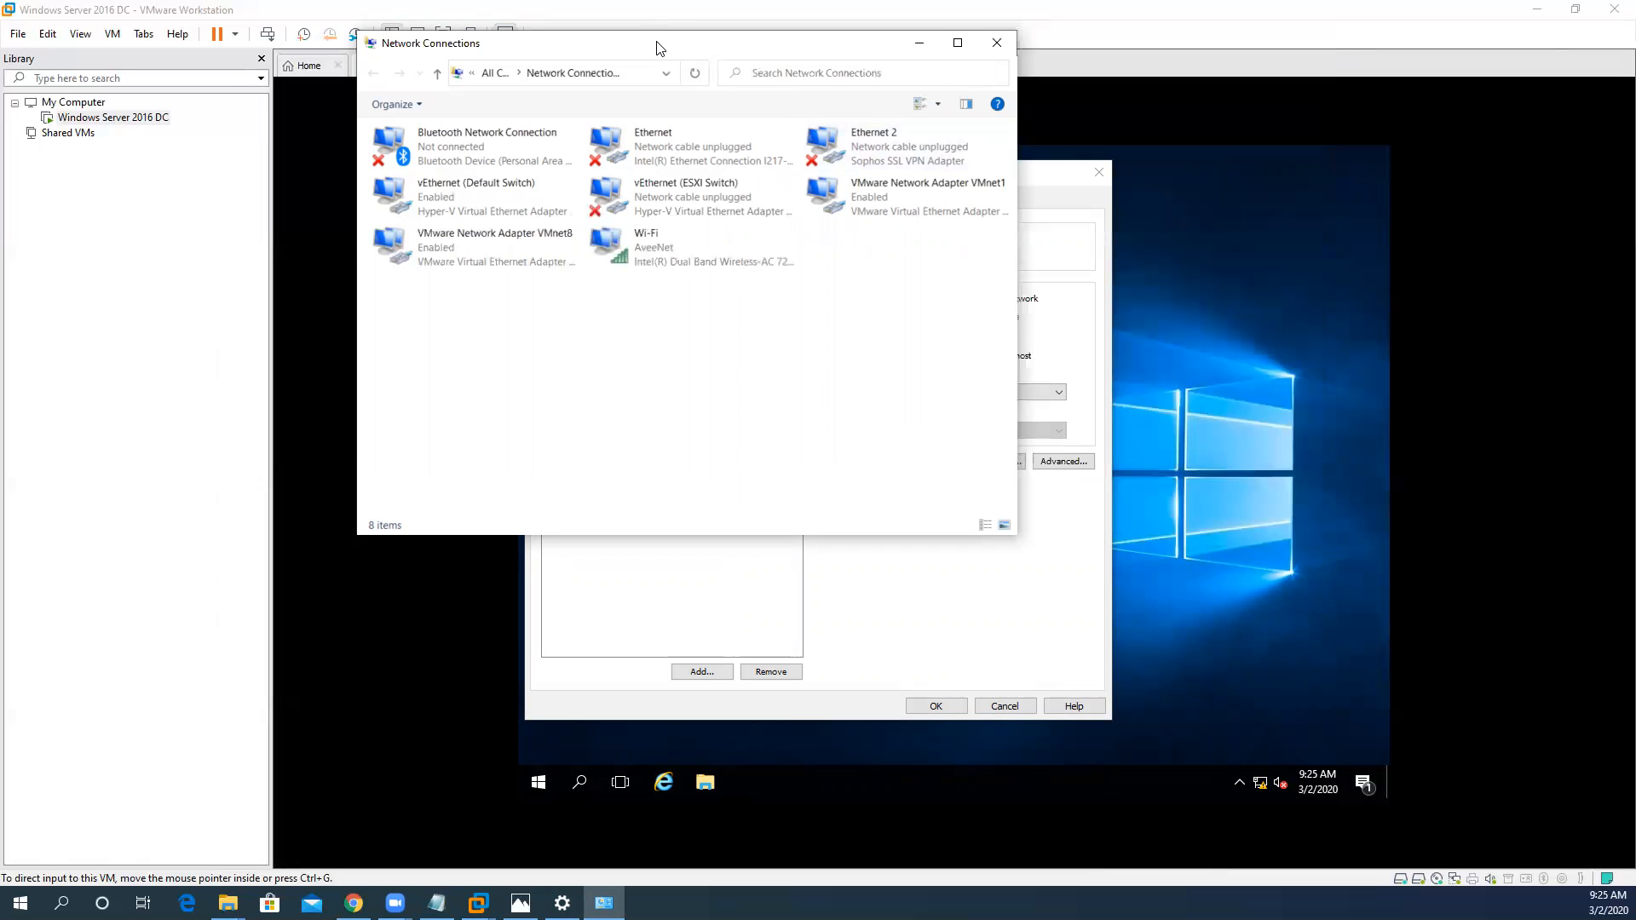
{"action": "left_click_drag", "start_coordinate": [656, 47], "coordinate": [357, 91]}
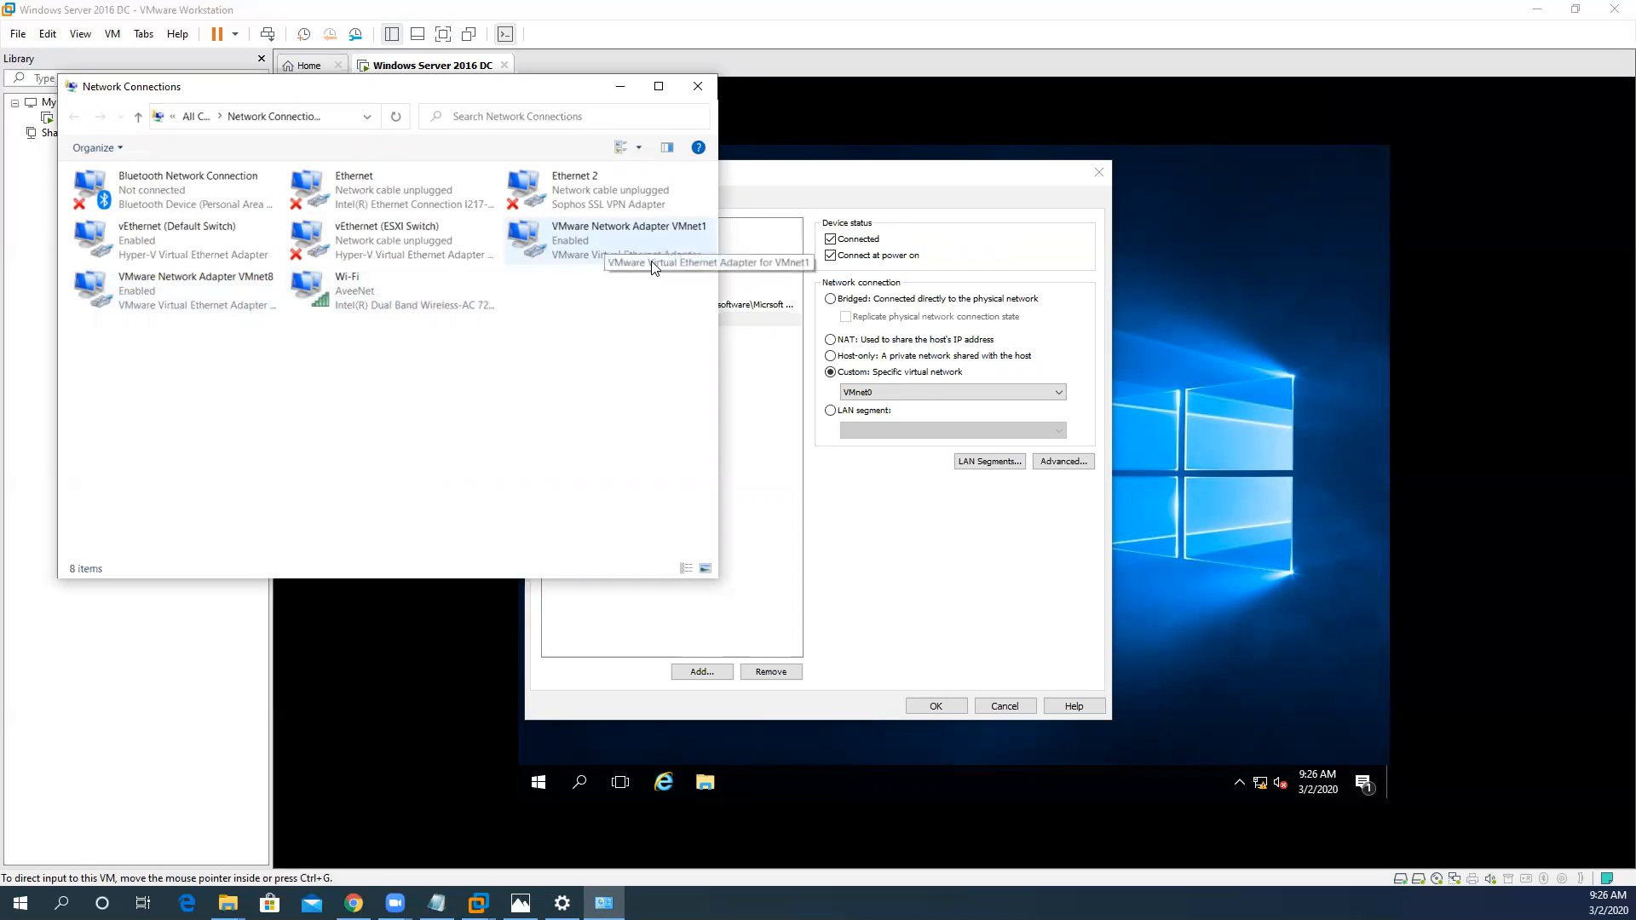
- Compare the VMnet networks available for the virtual machine with the VMware adapters in the host's Network Connections
{"action": "left_click", "coordinate": [910, 394]}
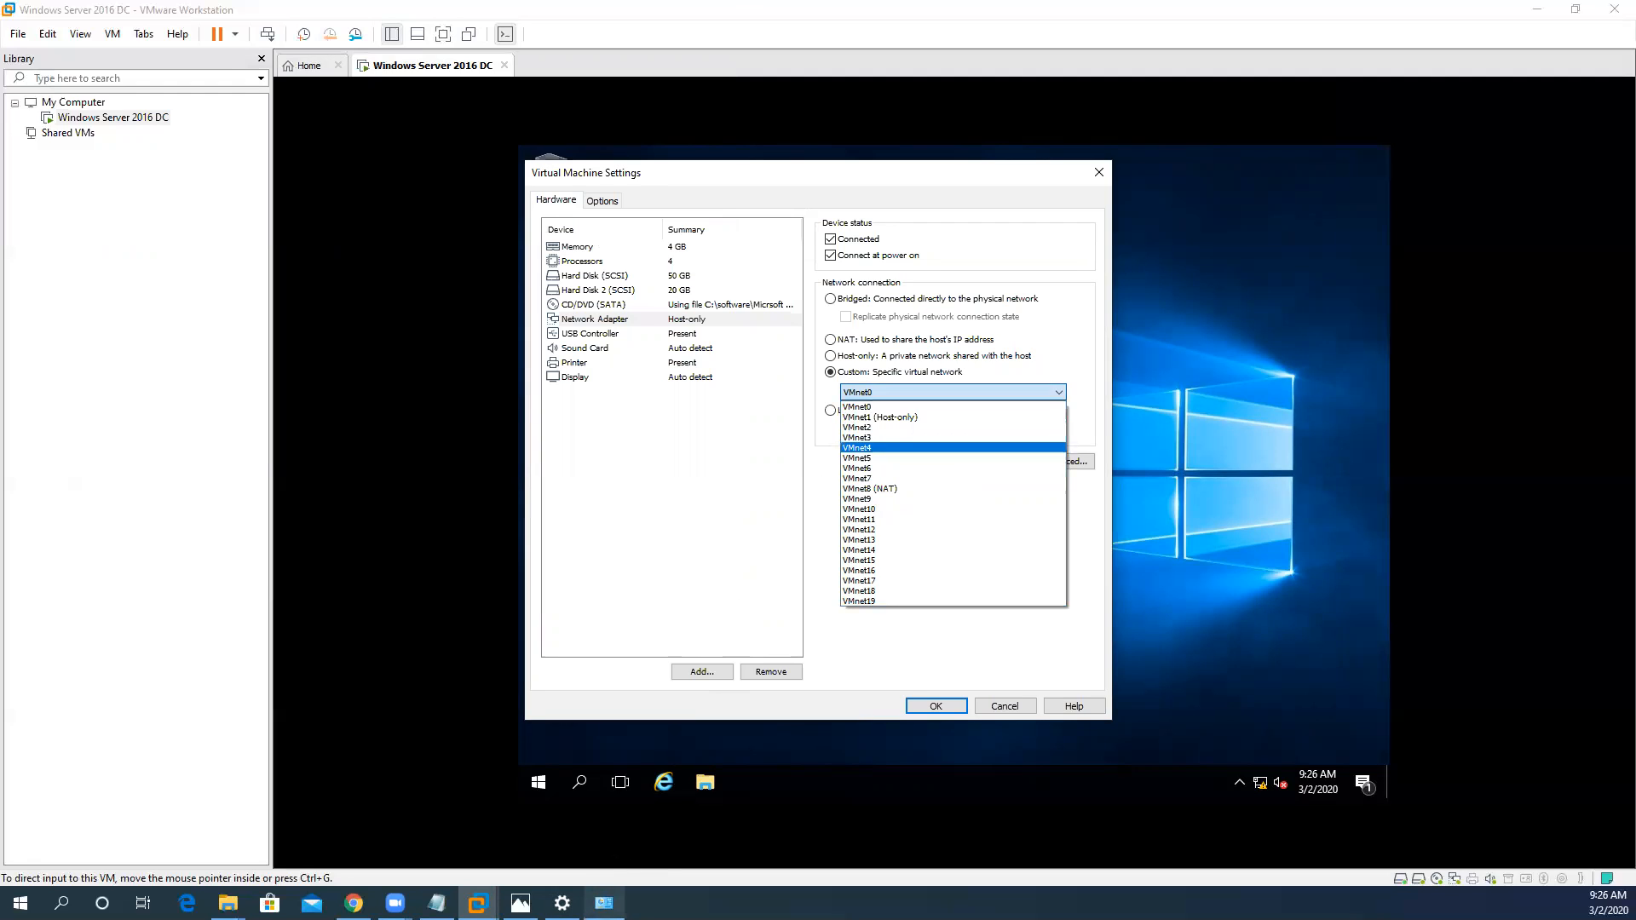
{"action": "left_click", "coordinate": [604, 902]}
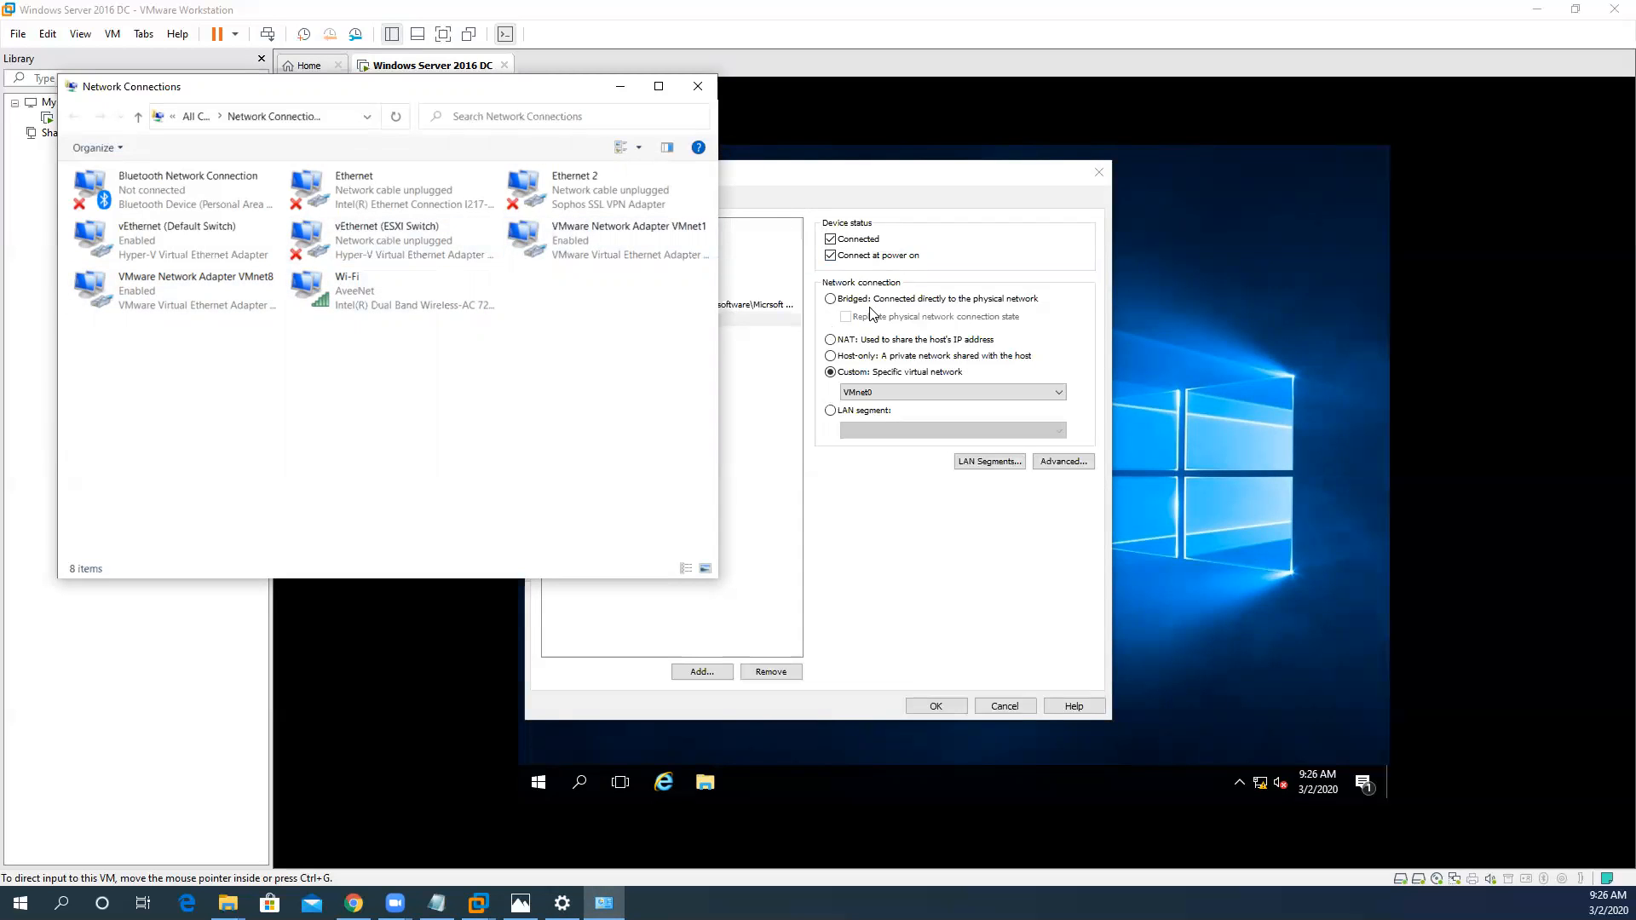
{"action": "left_click", "coordinate": [892, 392]}
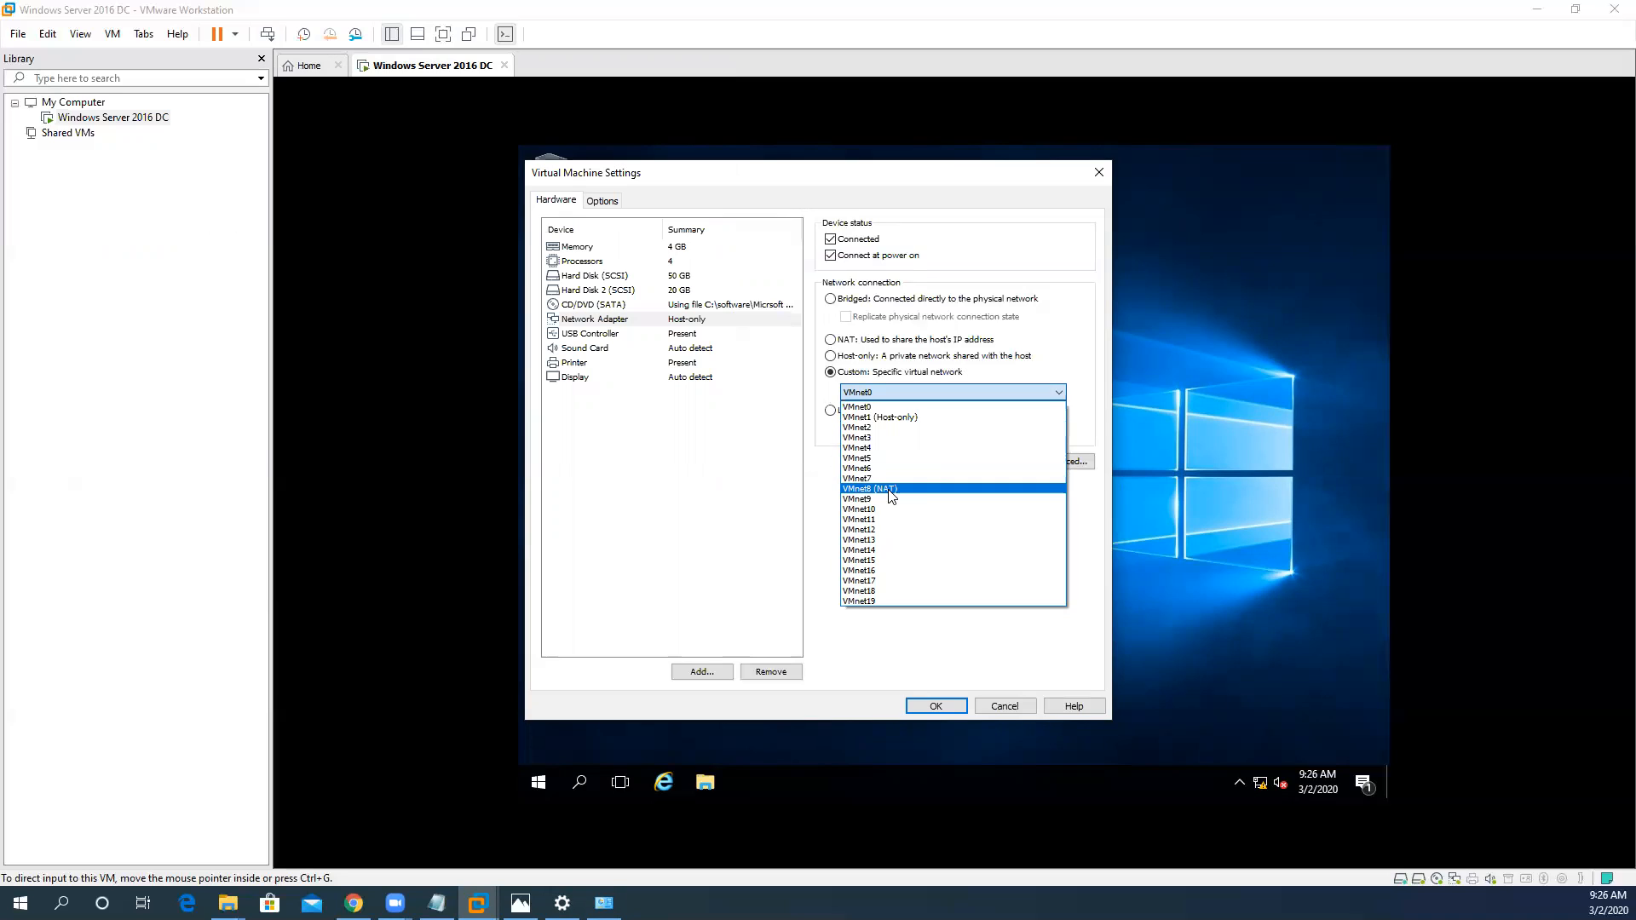
{"action": "left_click", "coordinate": [816, 437]}
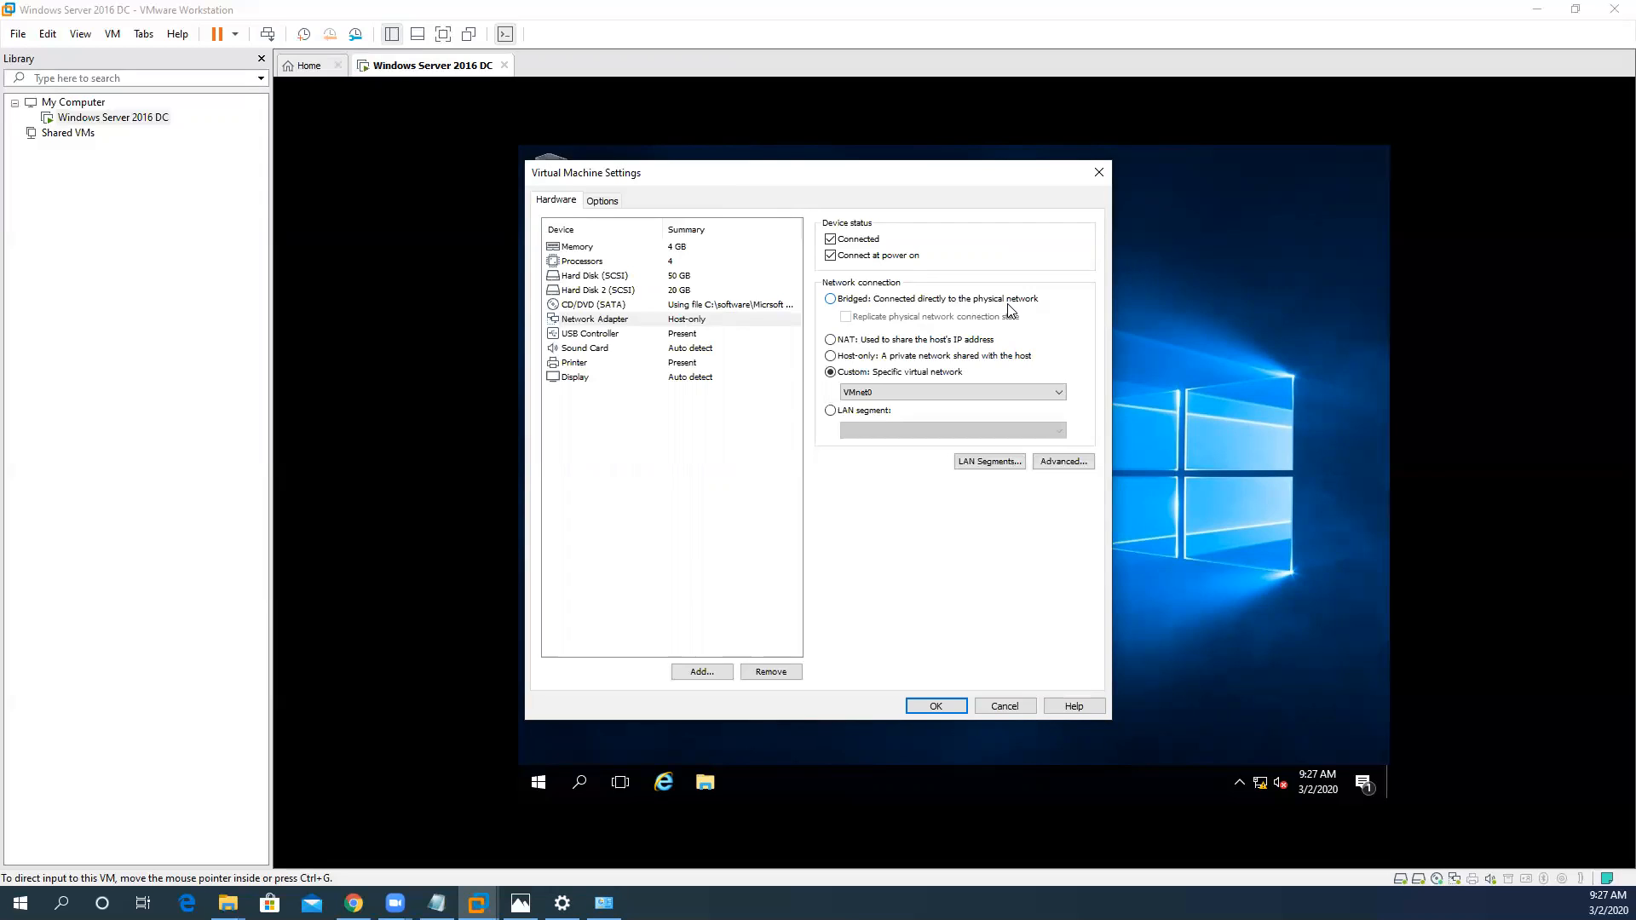
- Set the virtual machine's network adapter to Bridged, check the host's vEthernet (ESXI Switch) adapter, and apply the settings
{"action": "left_click", "coordinate": [831, 299]}
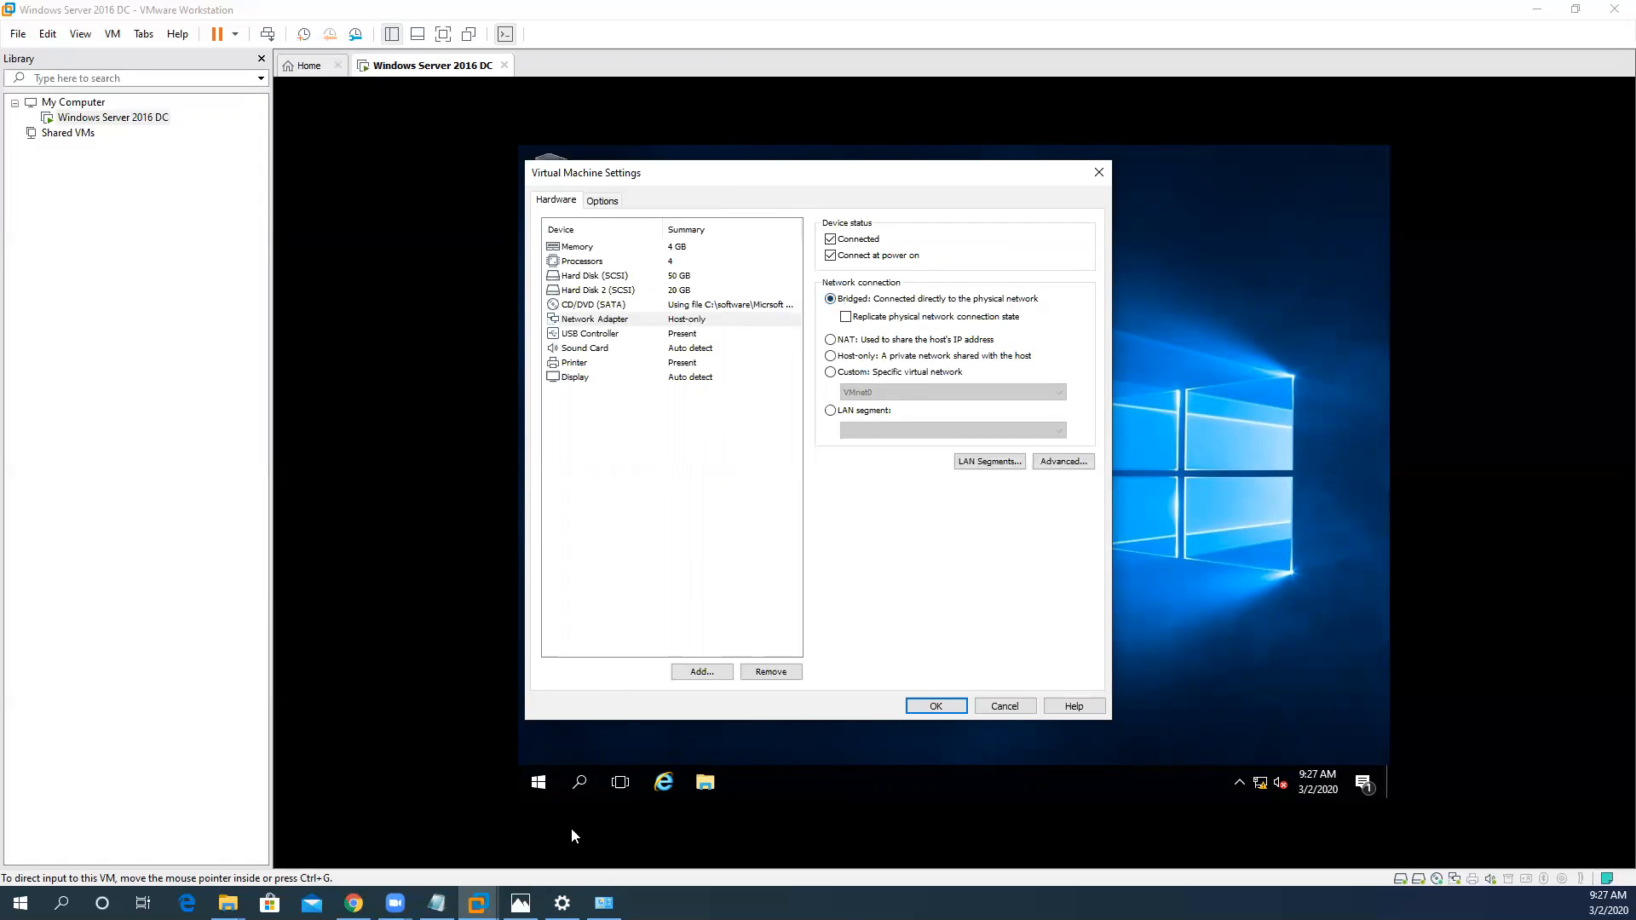
{"action": "left_click", "coordinate": [563, 903]}
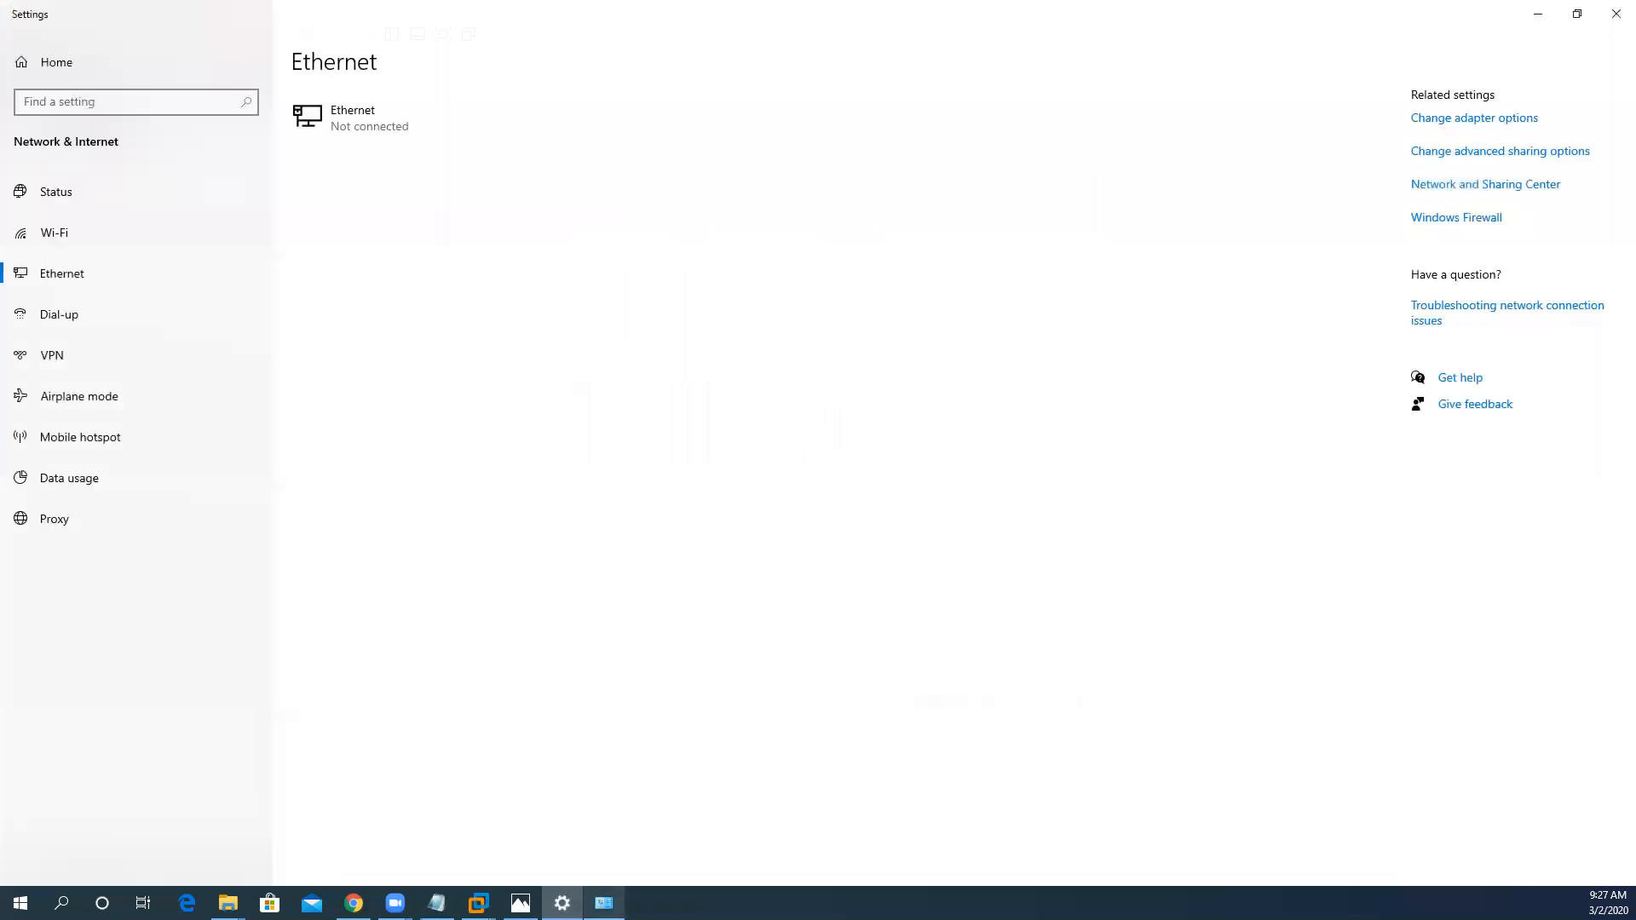
{"action": "left_click", "coordinate": [604, 903]}
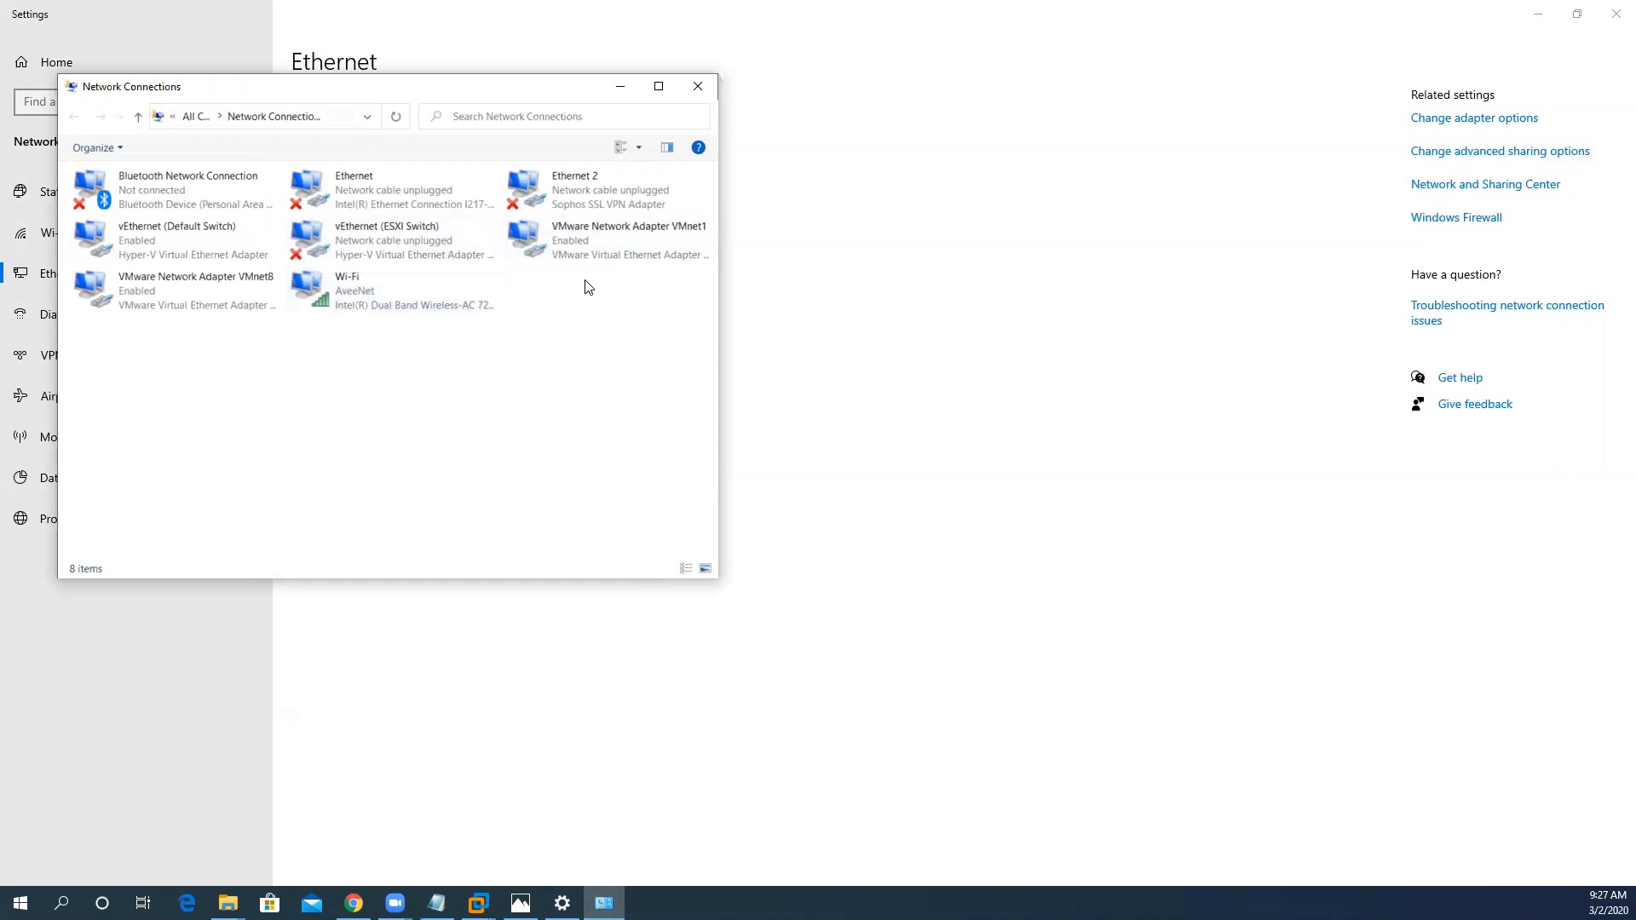
{"action": "left_click", "coordinate": [405, 240]}
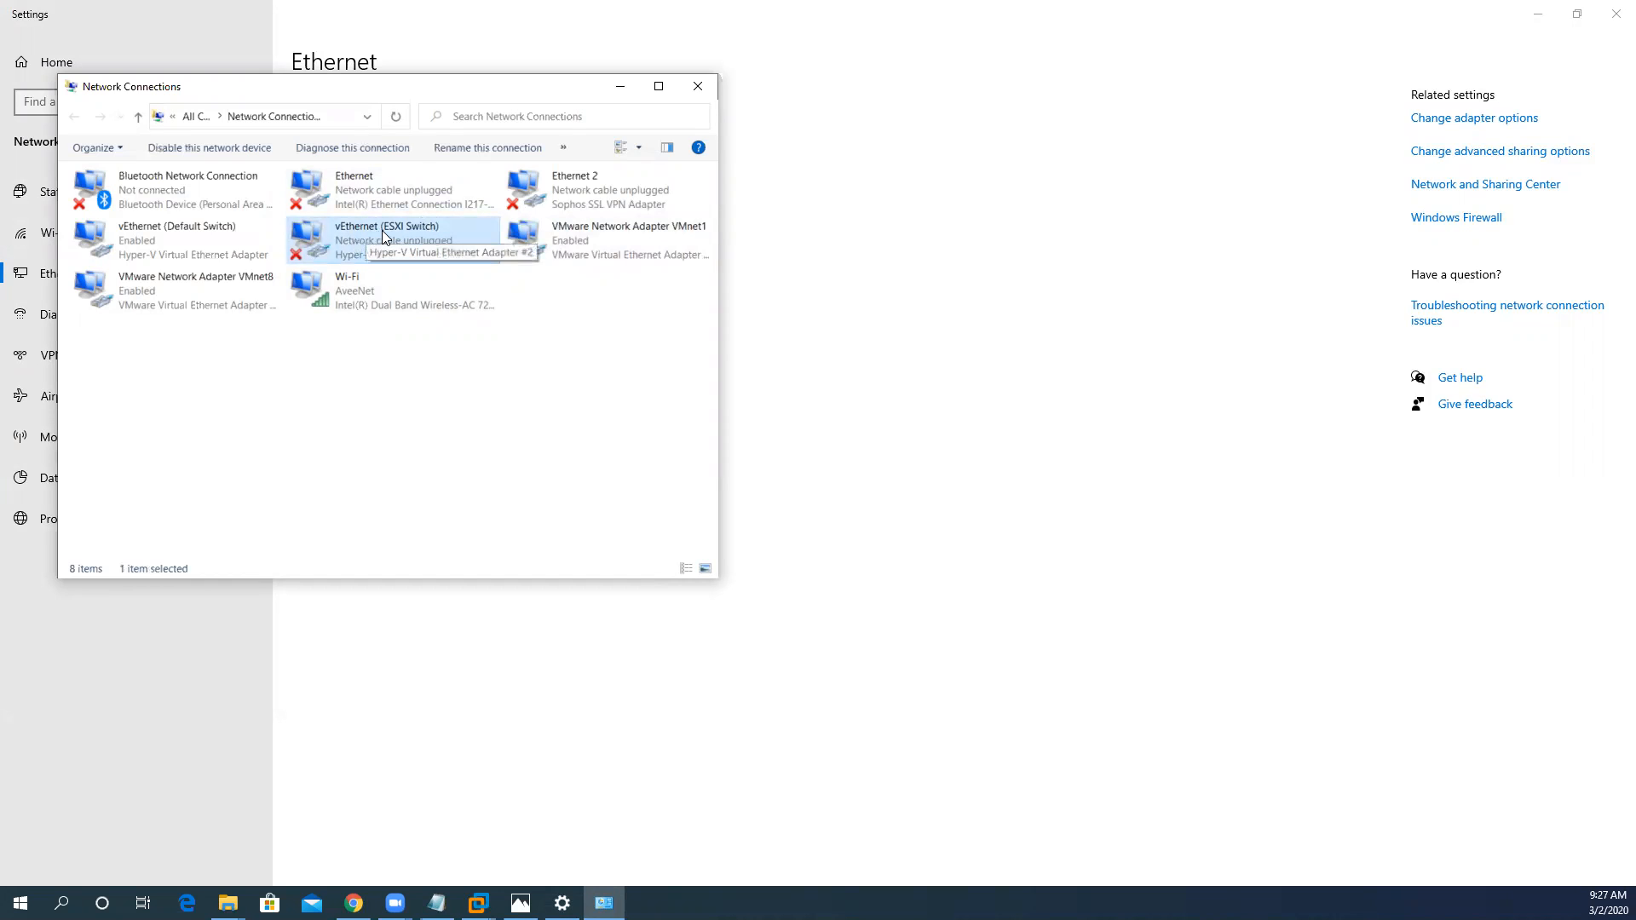
{"action": "left_click", "coordinate": [617, 88]}
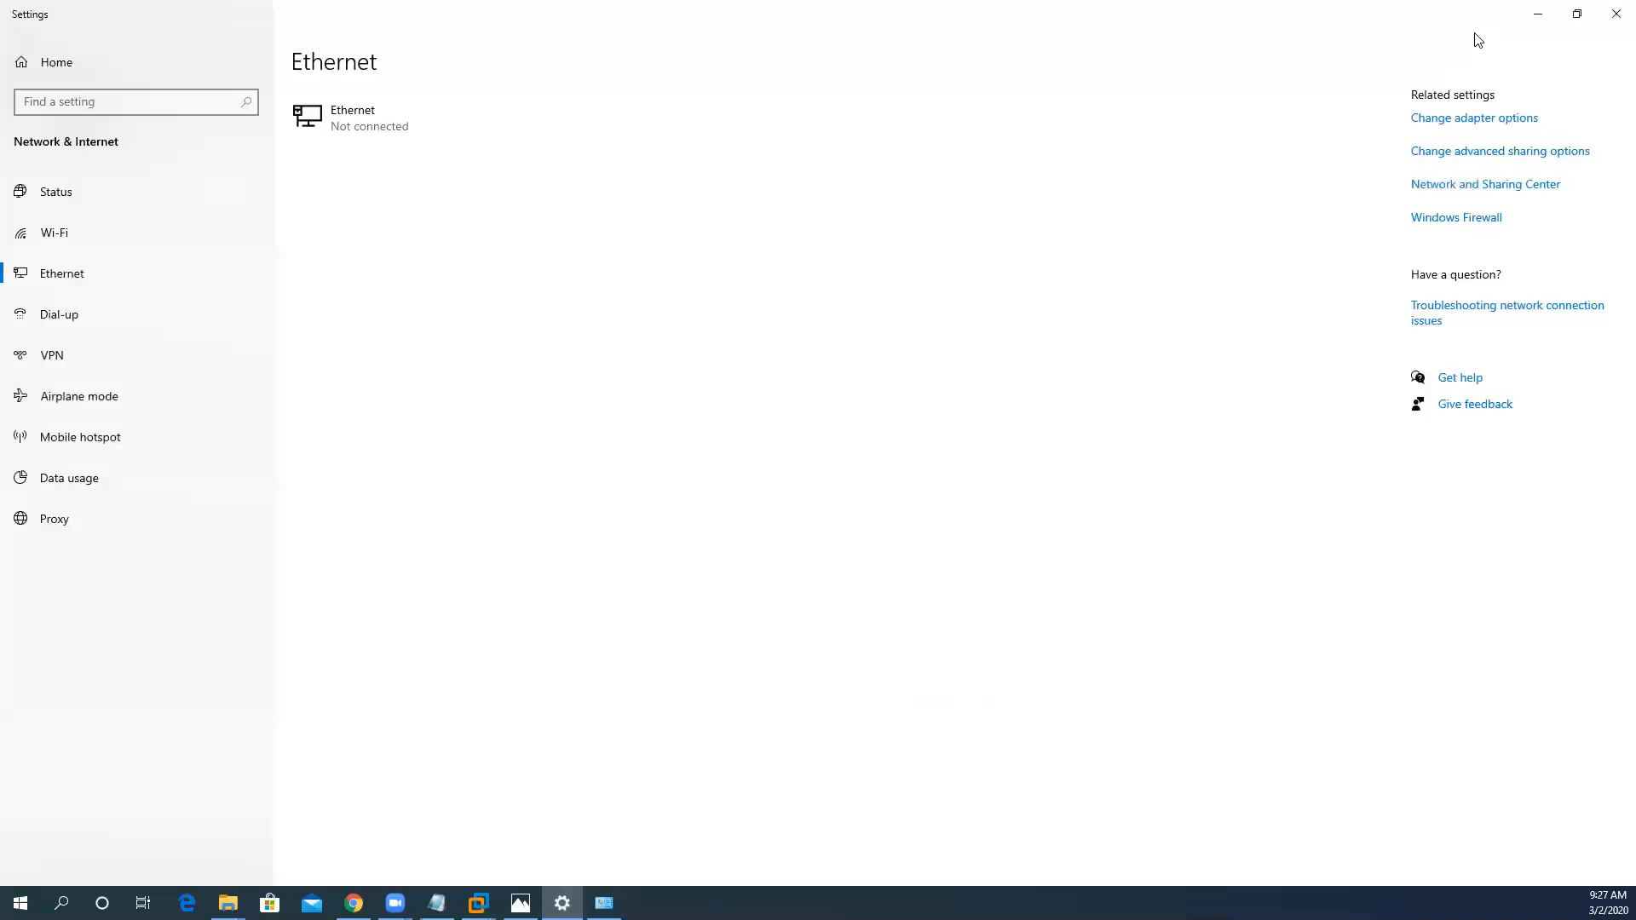
{"action": "left_click", "coordinate": [1538, 13]}
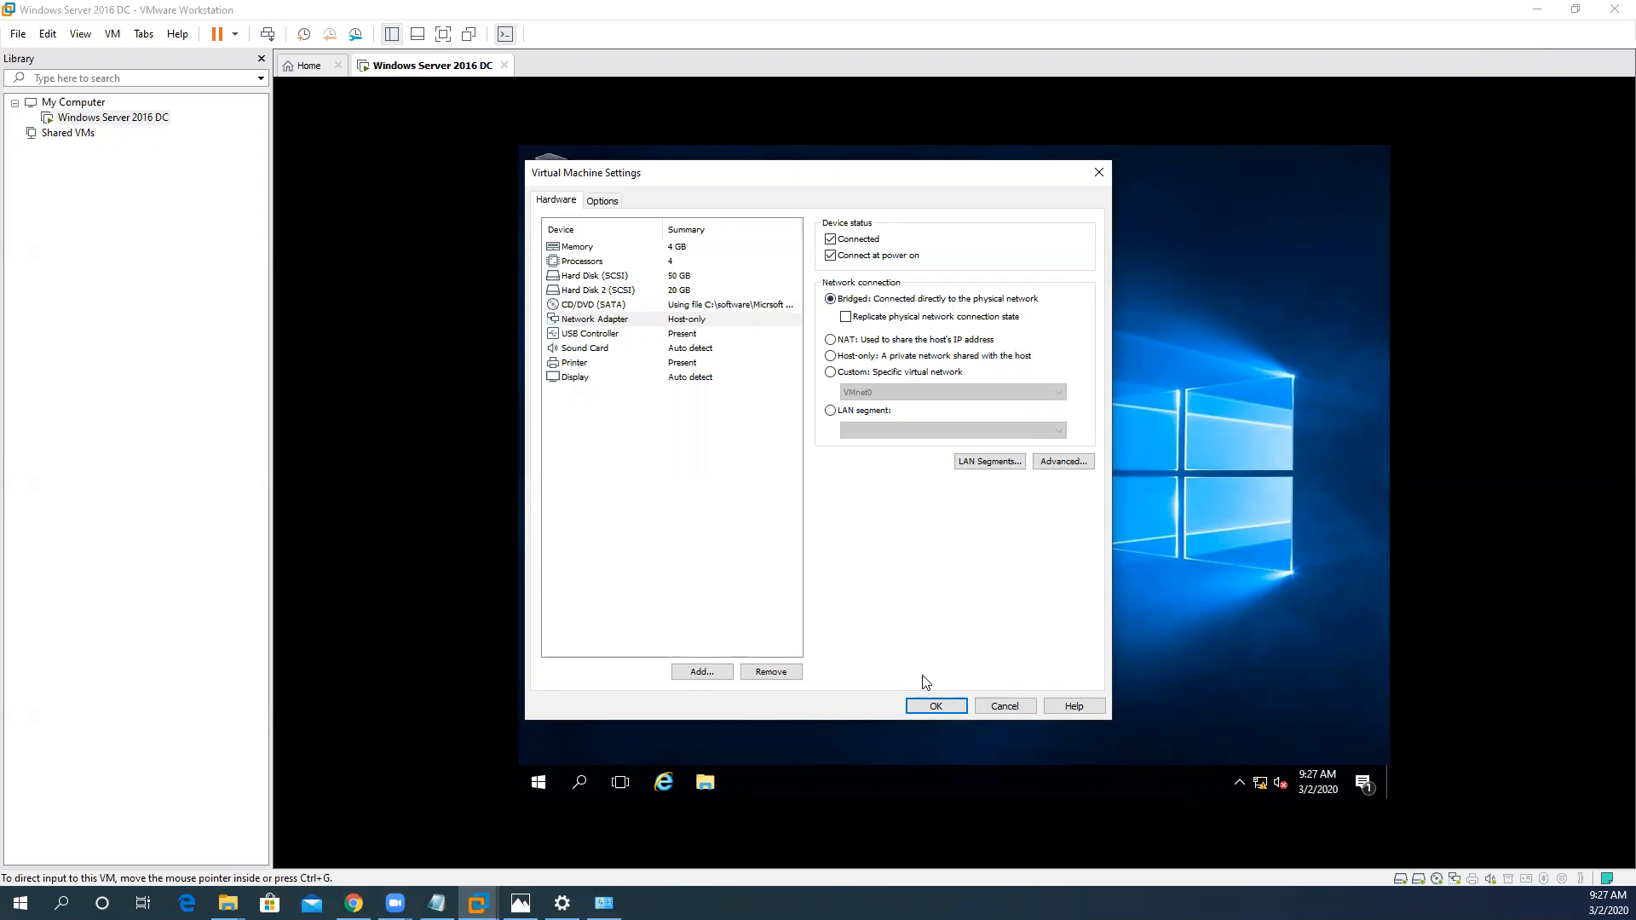
{"action": "left_click", "coordinate": [937, 705]}
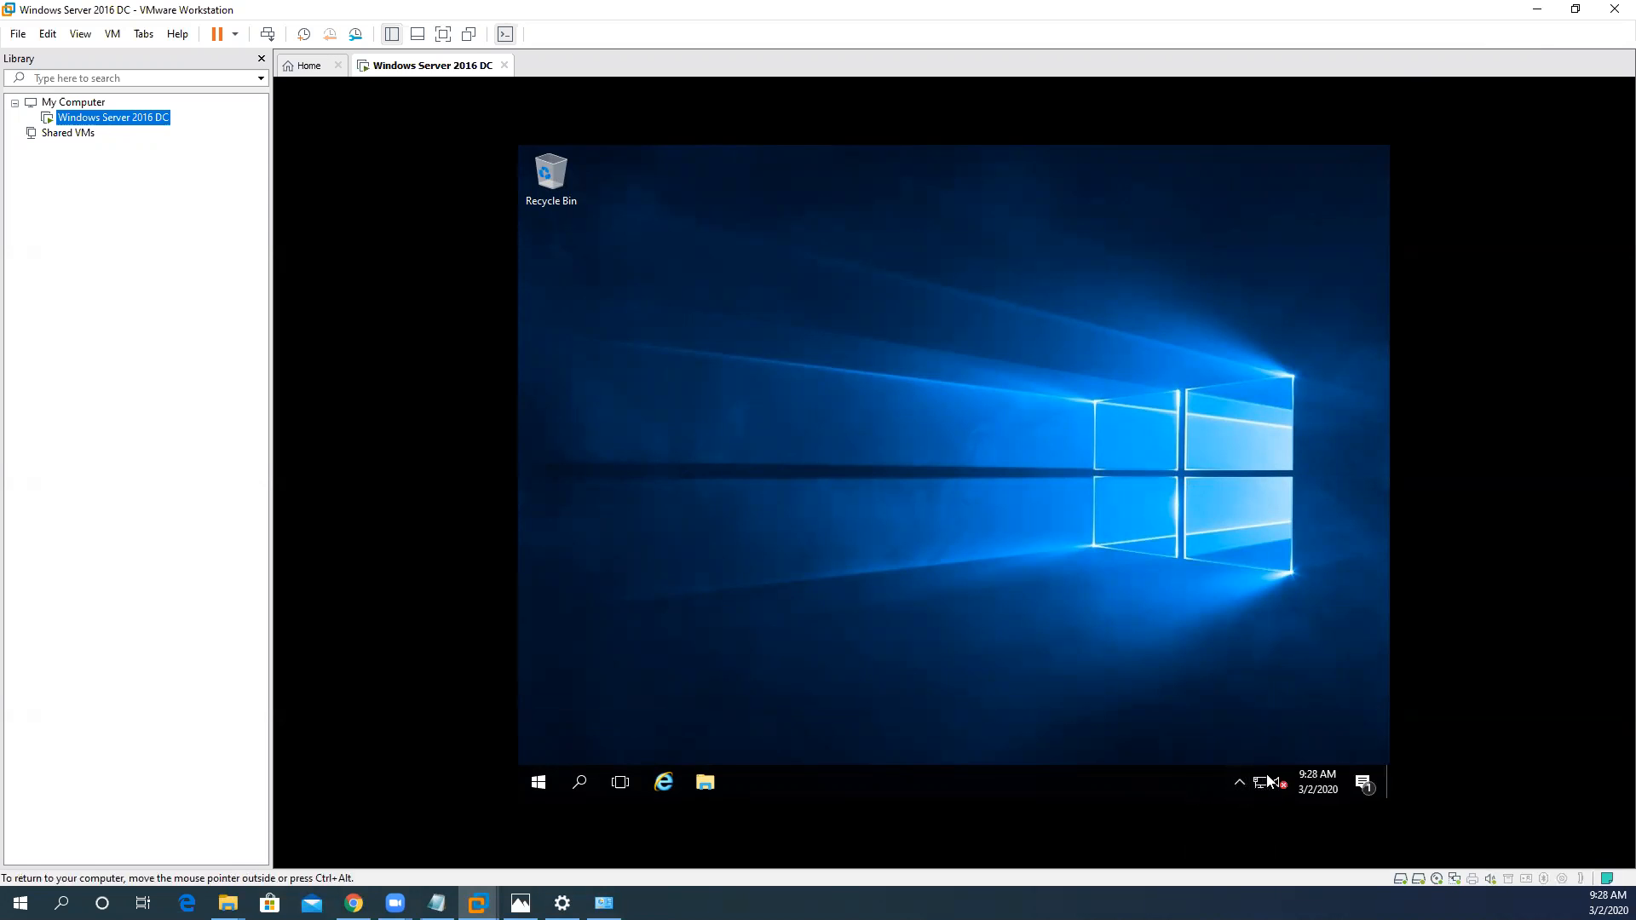
- Start Internet Explorer inside the virtual machine, postpone its setup, and try to load google.com, dismissing the security alert
{"action": "left_click", "coordinate": [663, 782]}
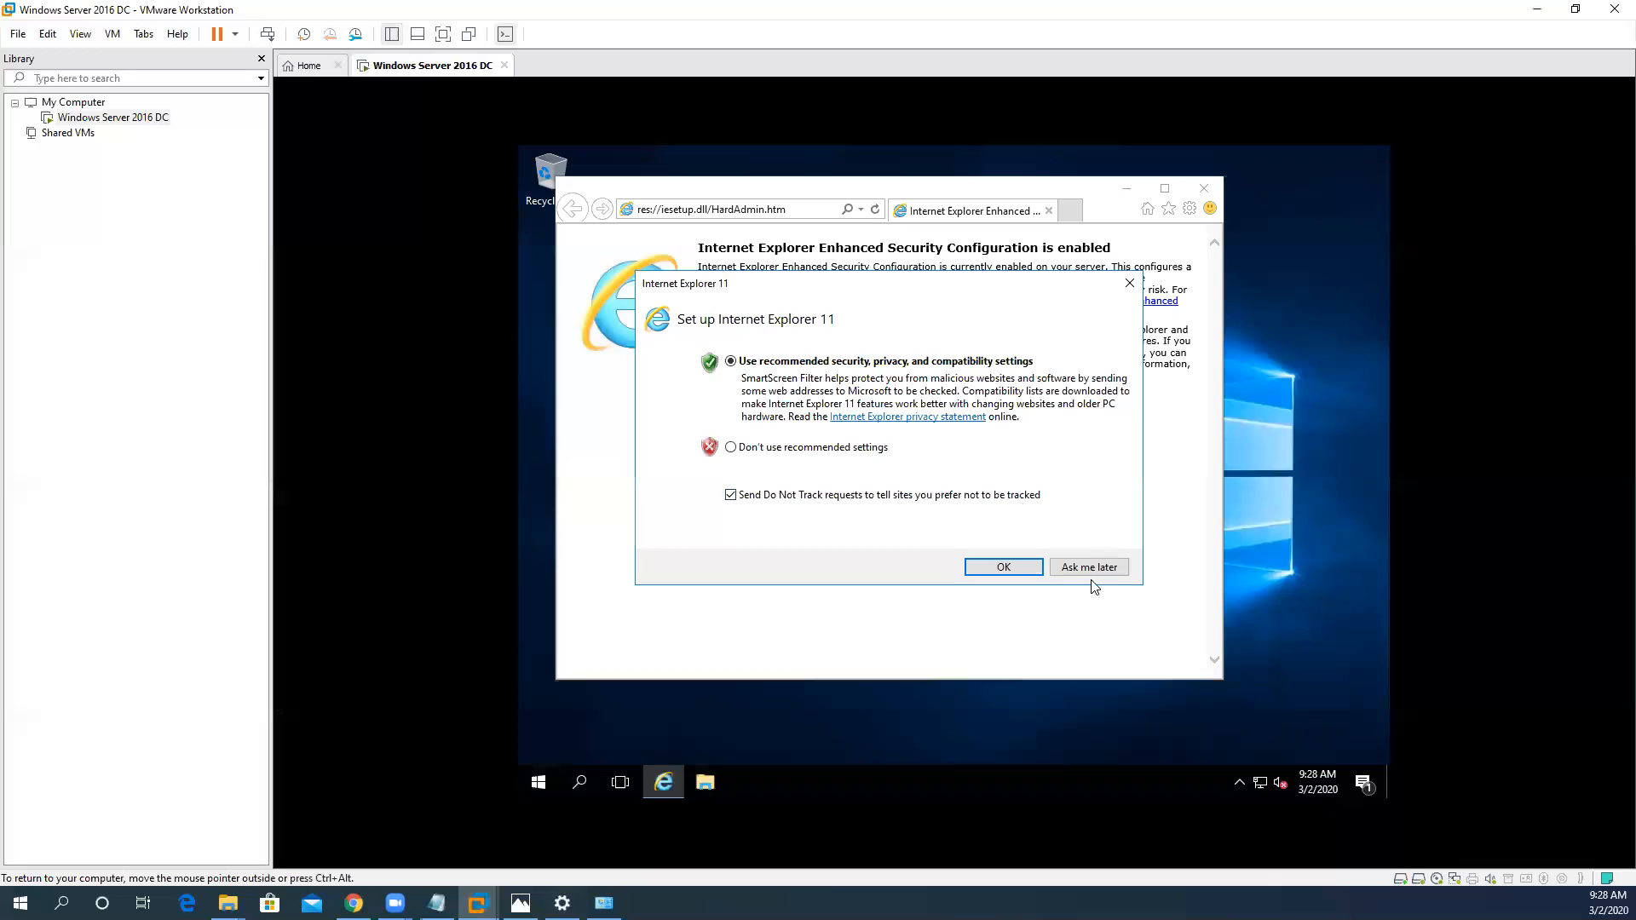
{"action": "left_click", "coordinate": [1090, 568]}
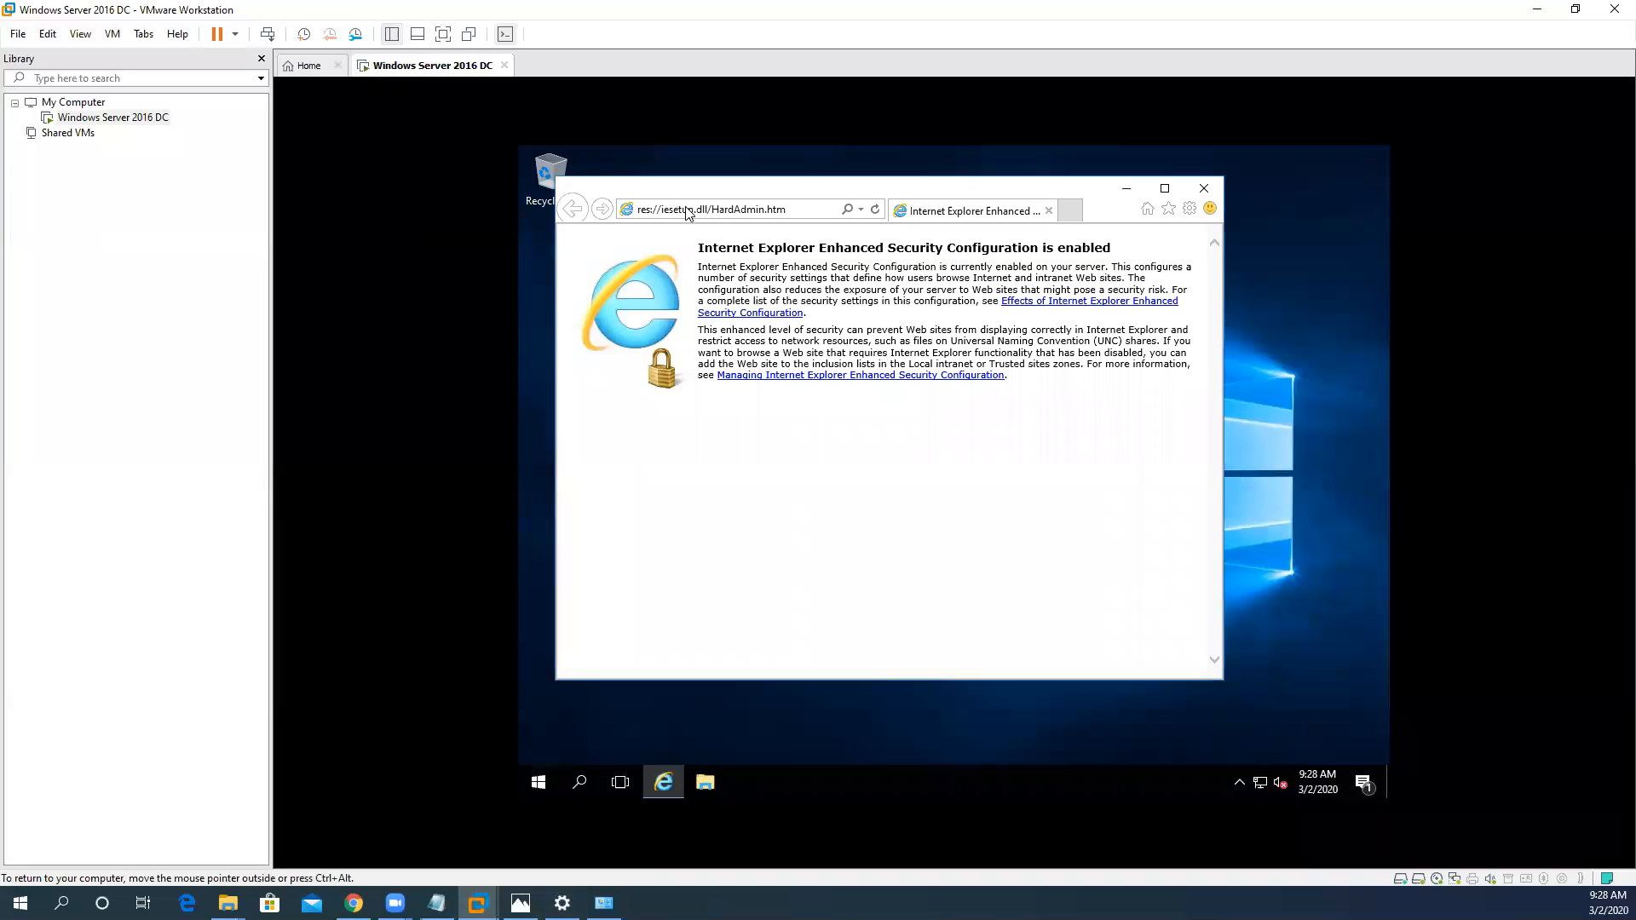
{"action": "left_click", "coordinate": [687, 208]}
{"action": "type", "text": "g"}
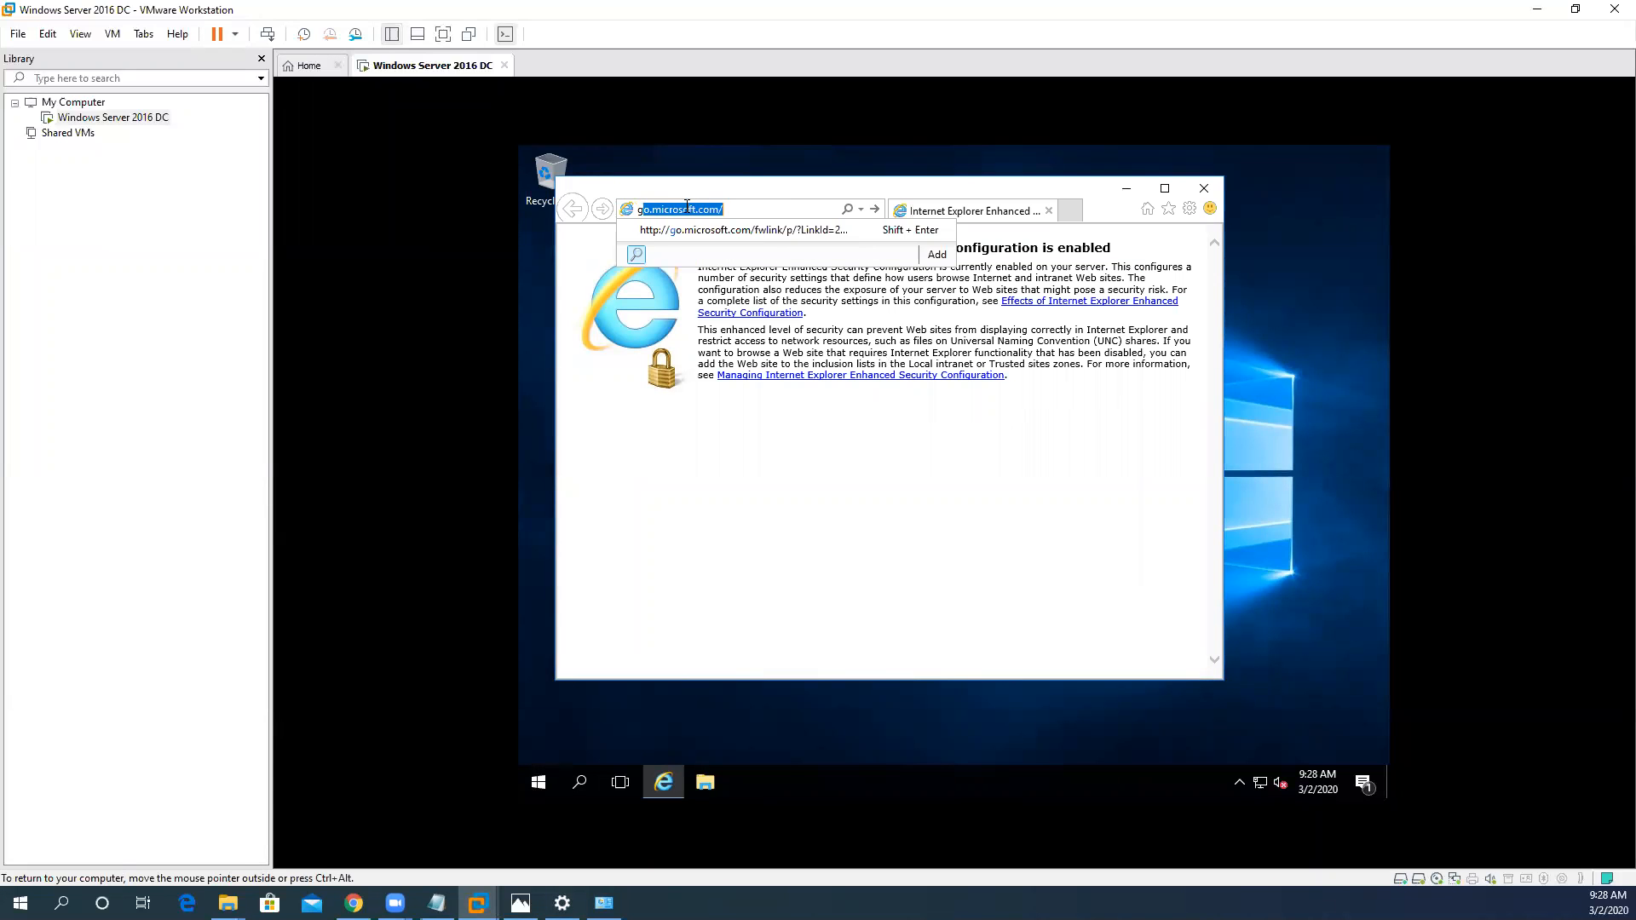
{"action": "type", "text": "oogle.com"}
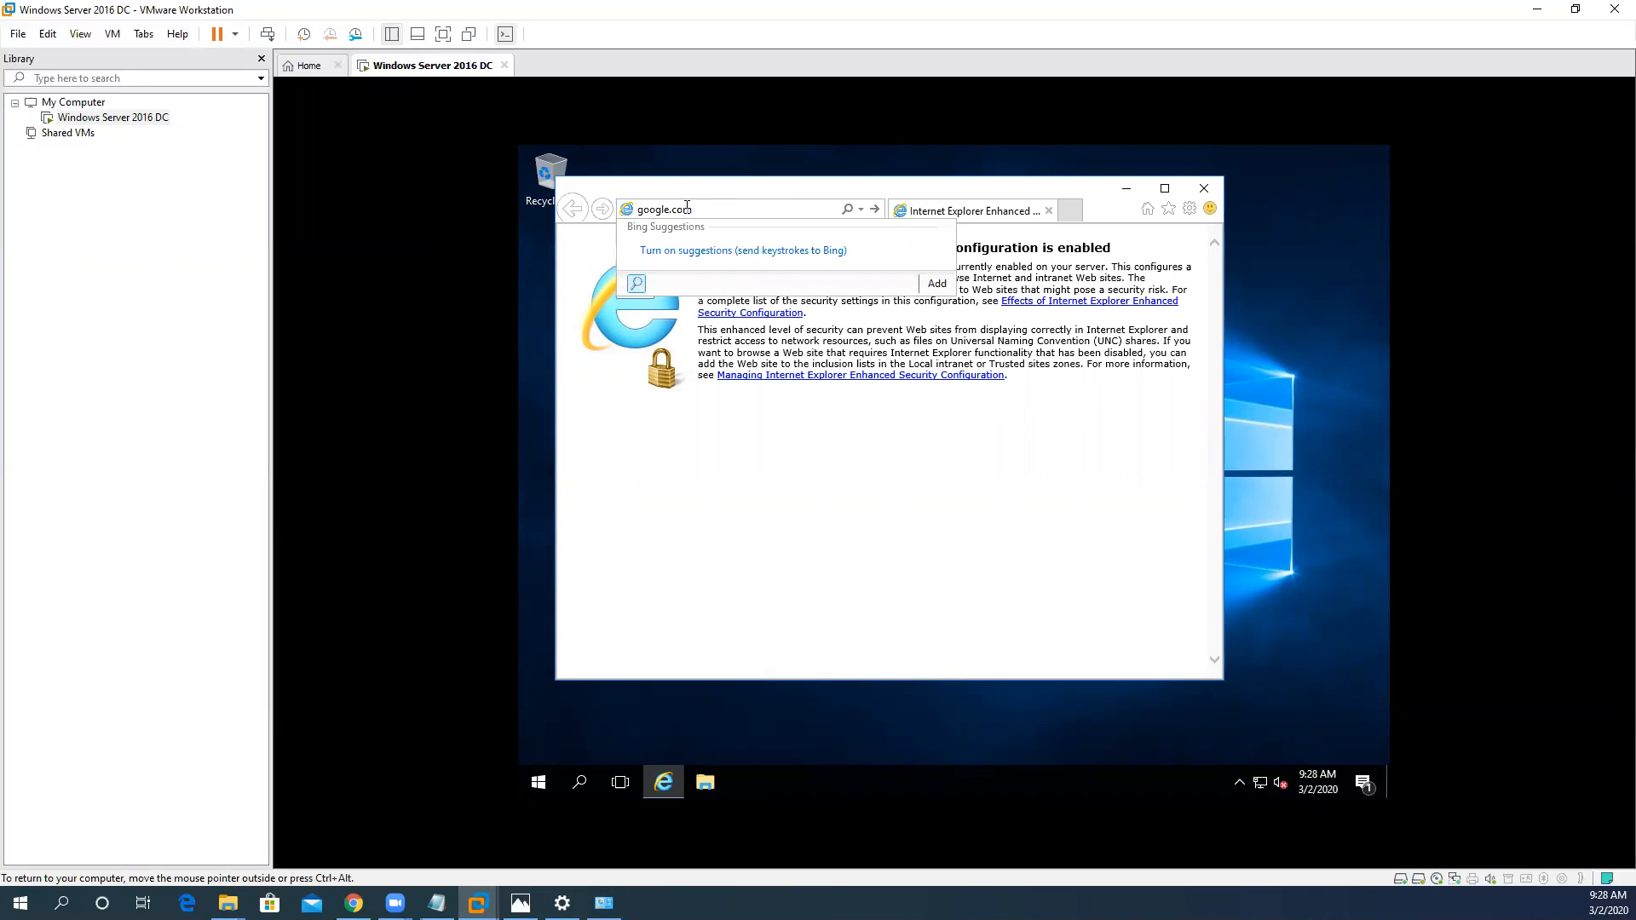
{"action": "key", "text": "Return"}
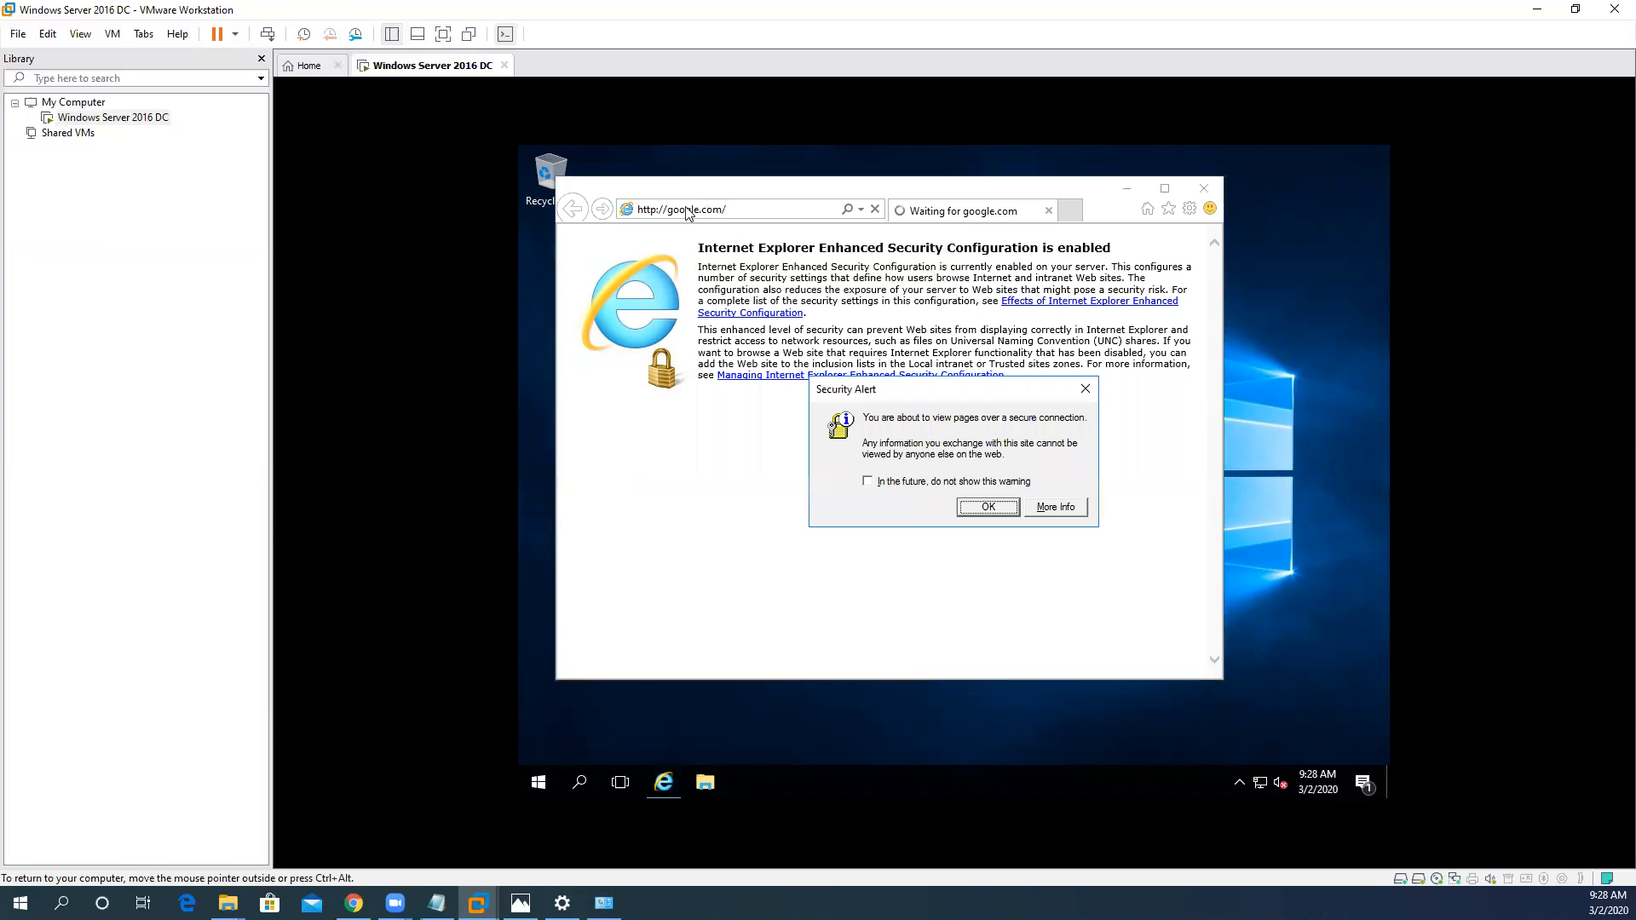
{"action": "left_click", "coordinate": [1085, 390]}
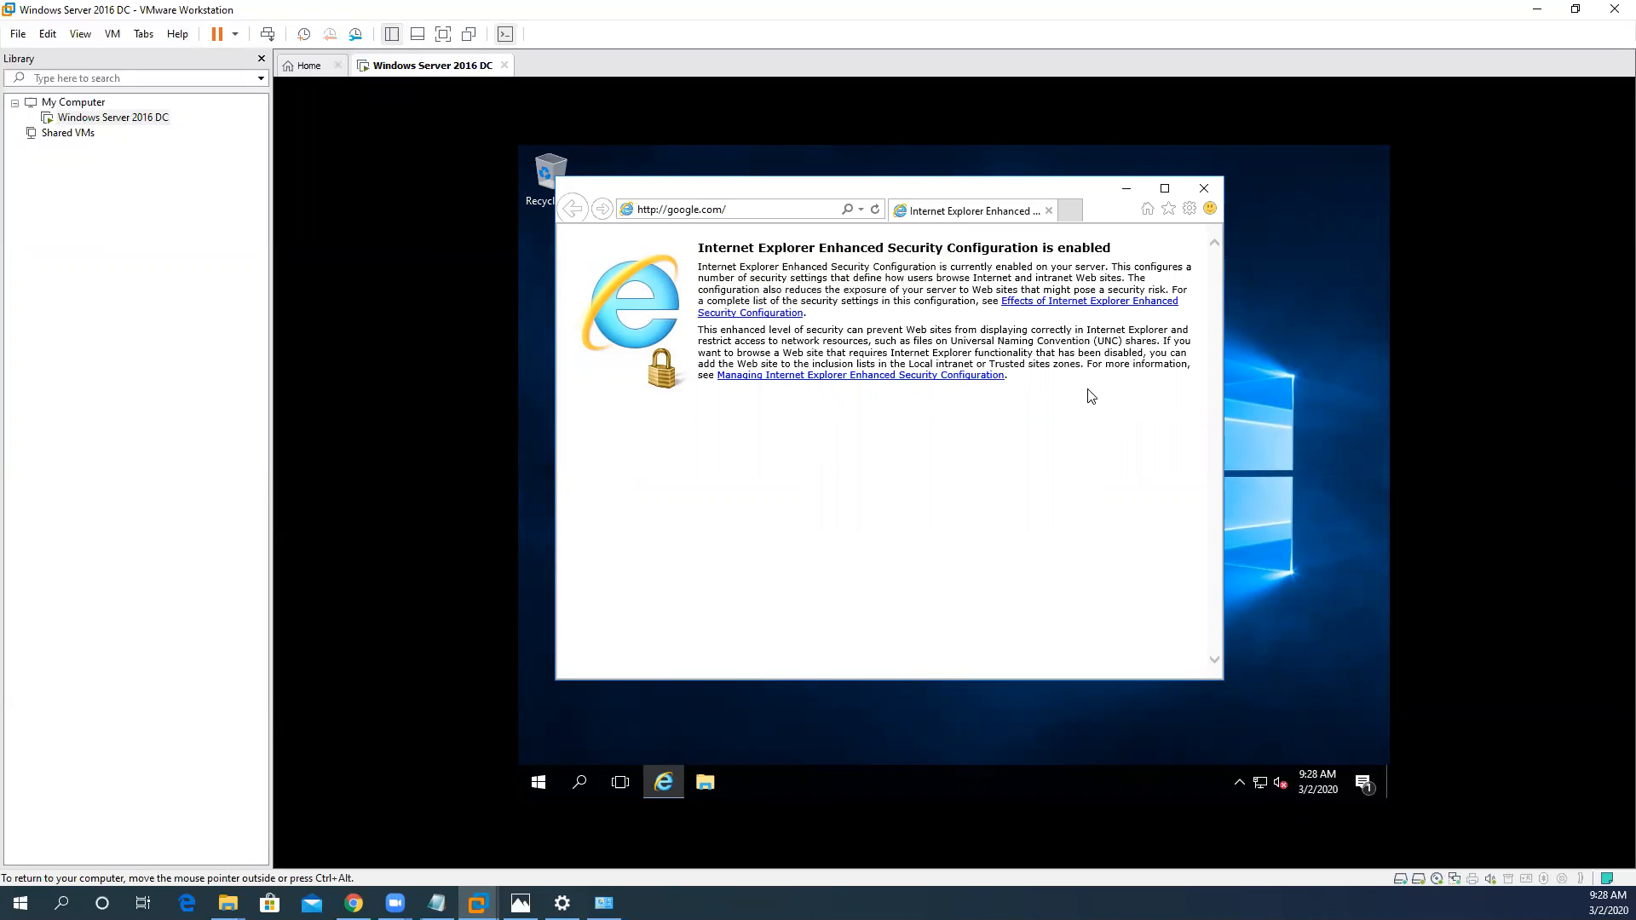
- Maximize the browser and load google.com again, suppressing future secure-connection warnings and closing the blocked-content prompts
{"action": "left_click", "coordinate": [1164, 189]}
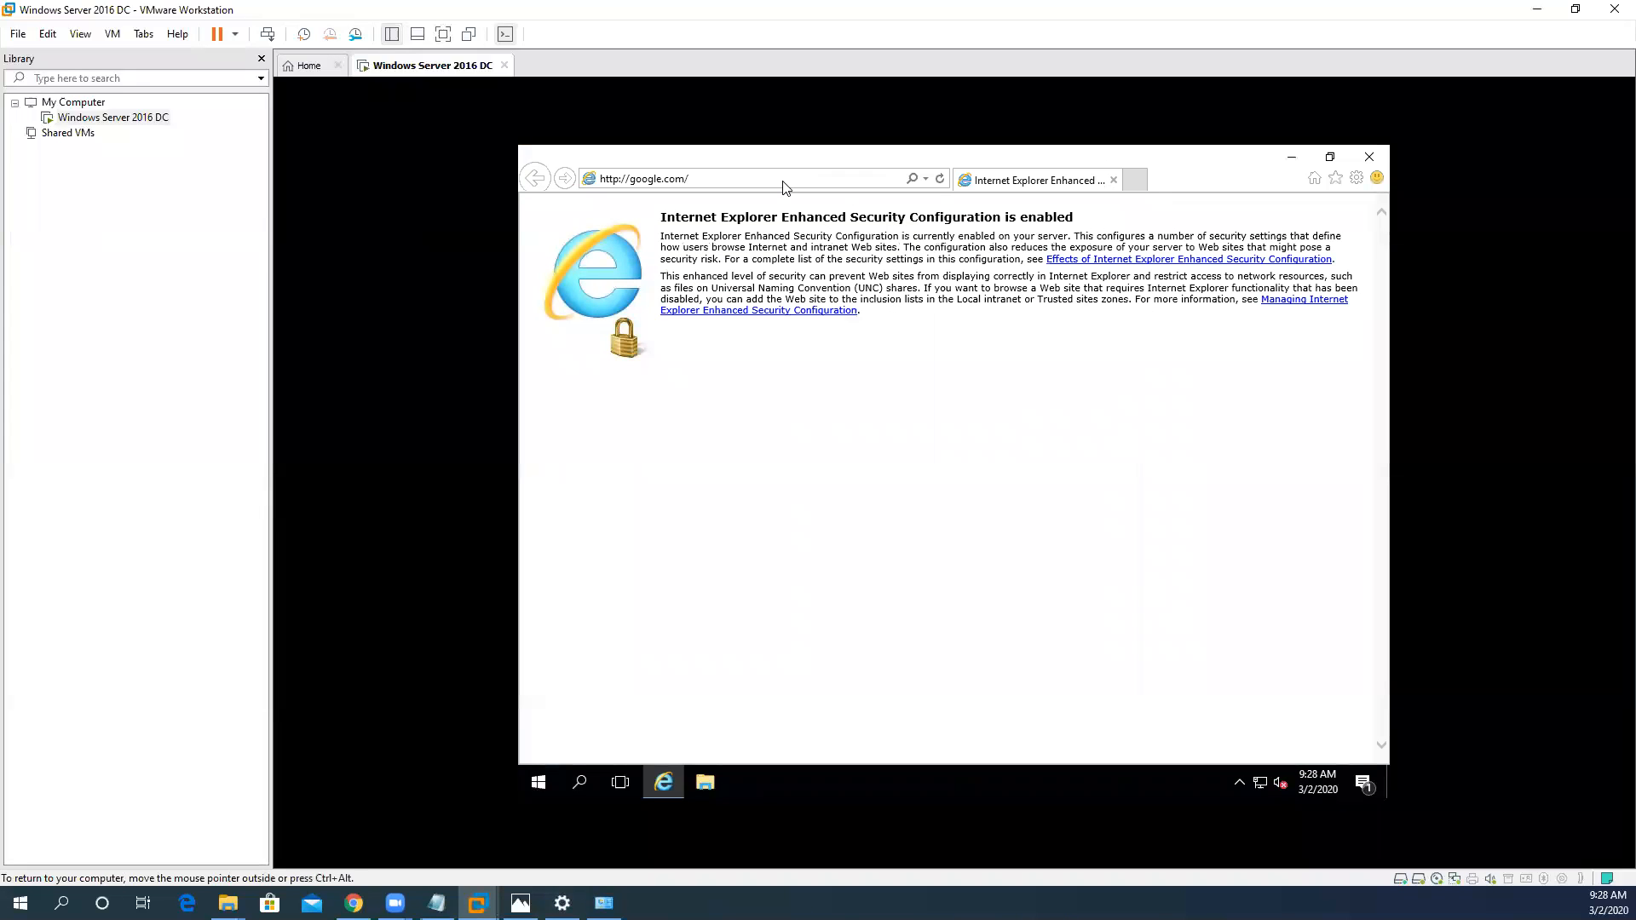
{"action": "left_click", "coordinate": [786, 181]}
{"action": "key", "text": "Return"}
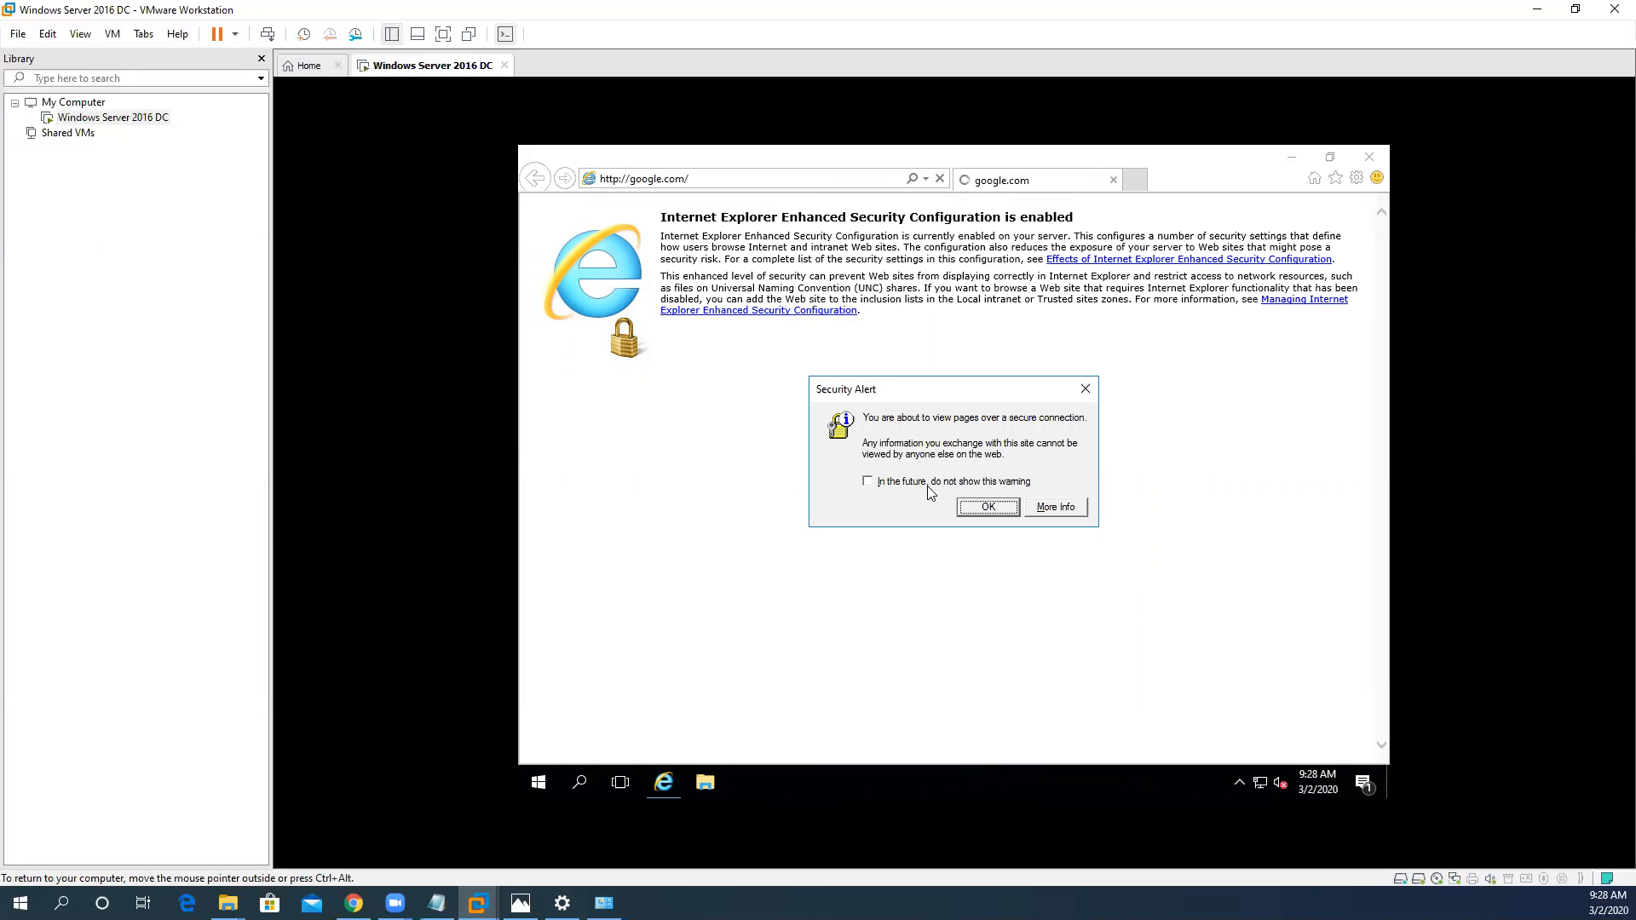
{"action": "left_click", "coordinate": [868, 482]}
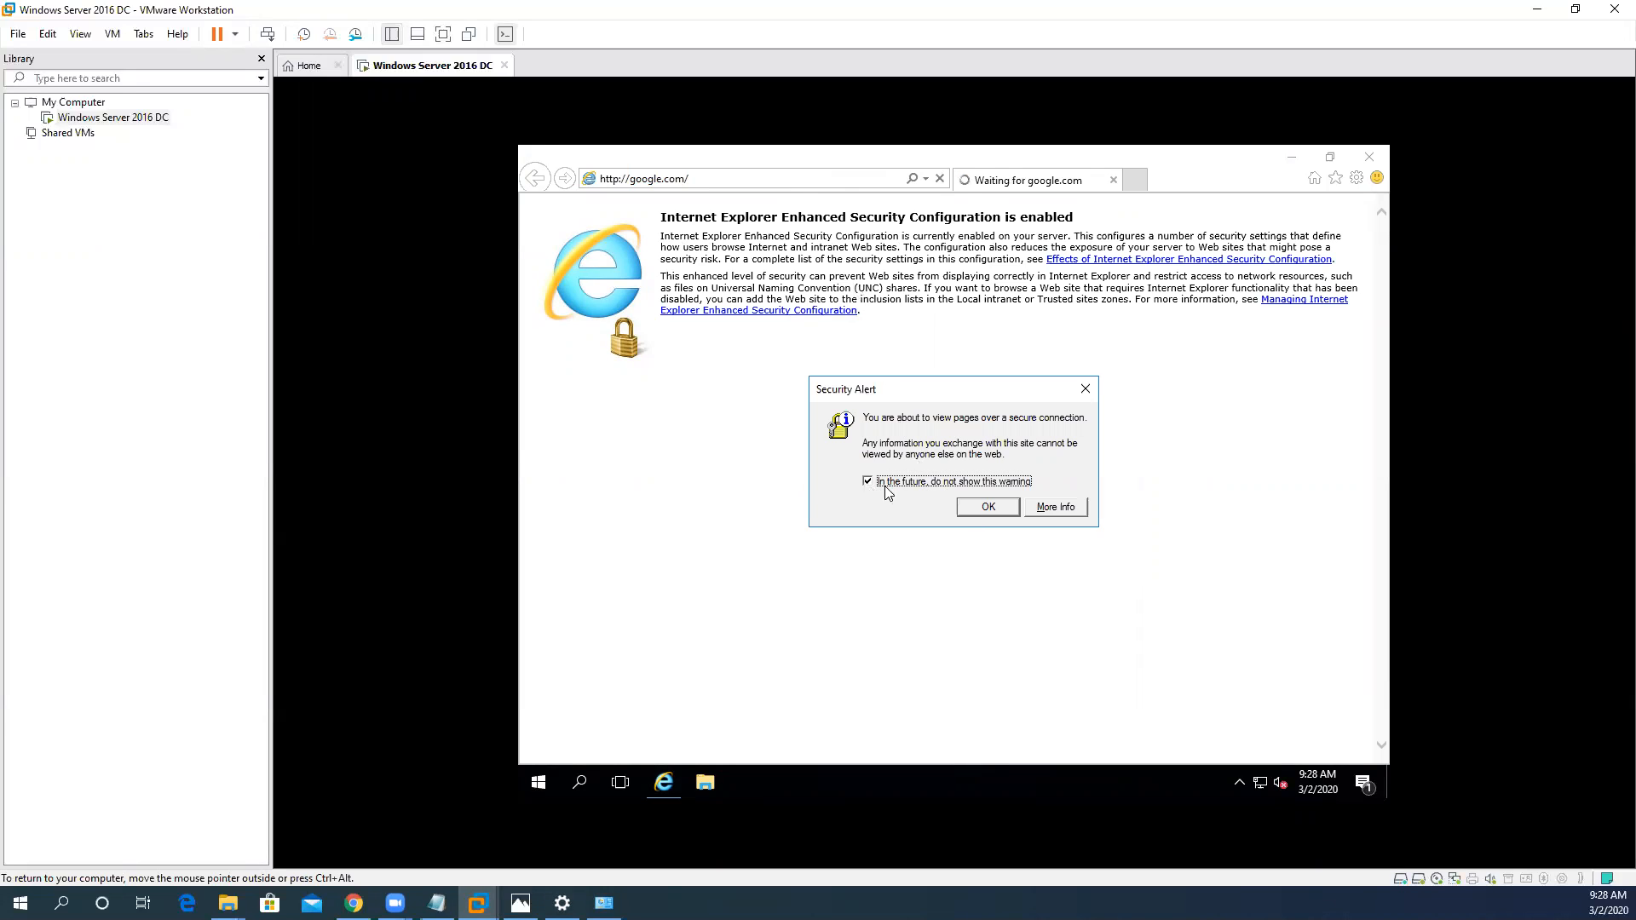
{"action": "left_click", "coordinate": [986, 508]}
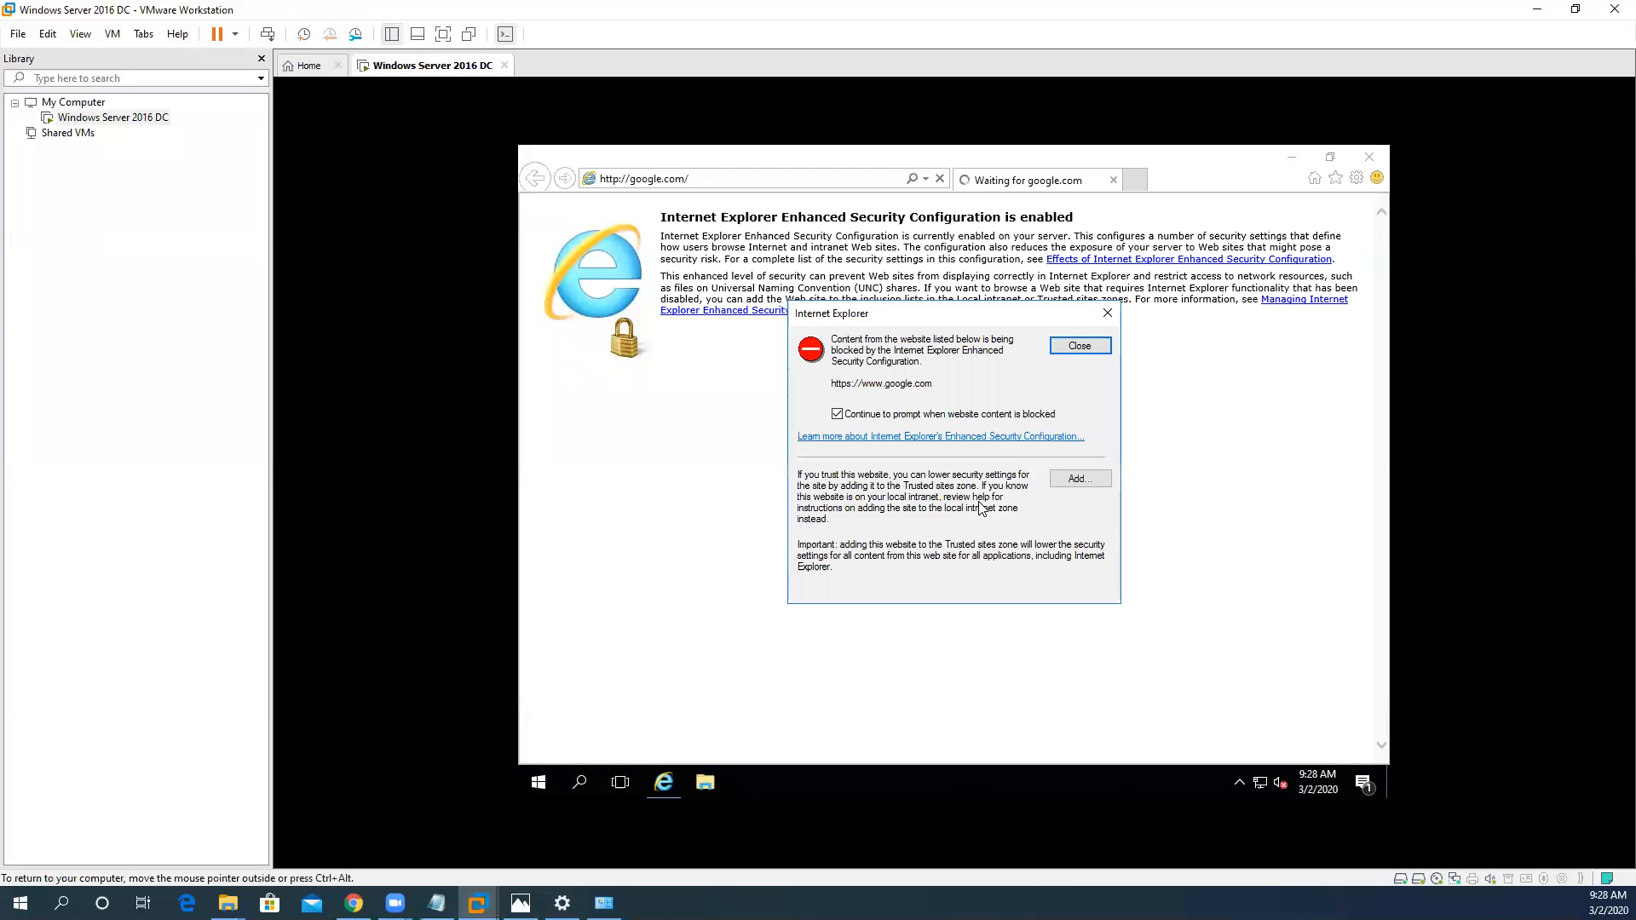
{"action": "left_click", "coordinate": [1077, 345]}
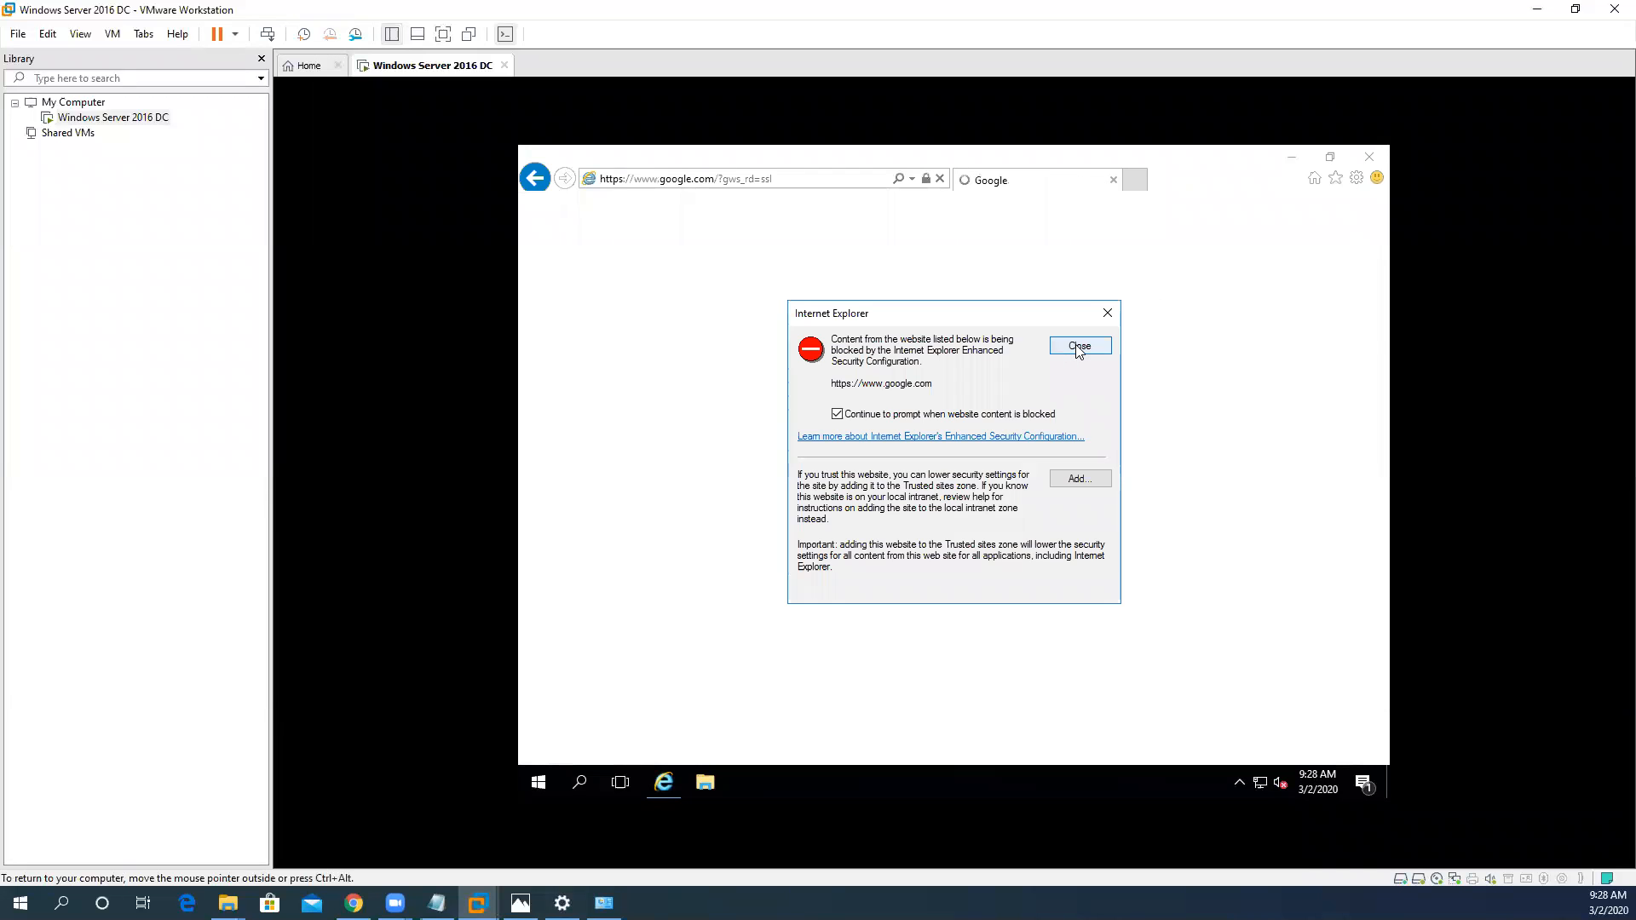
{"action": "left_click", "coordinate": [1077, 345]}
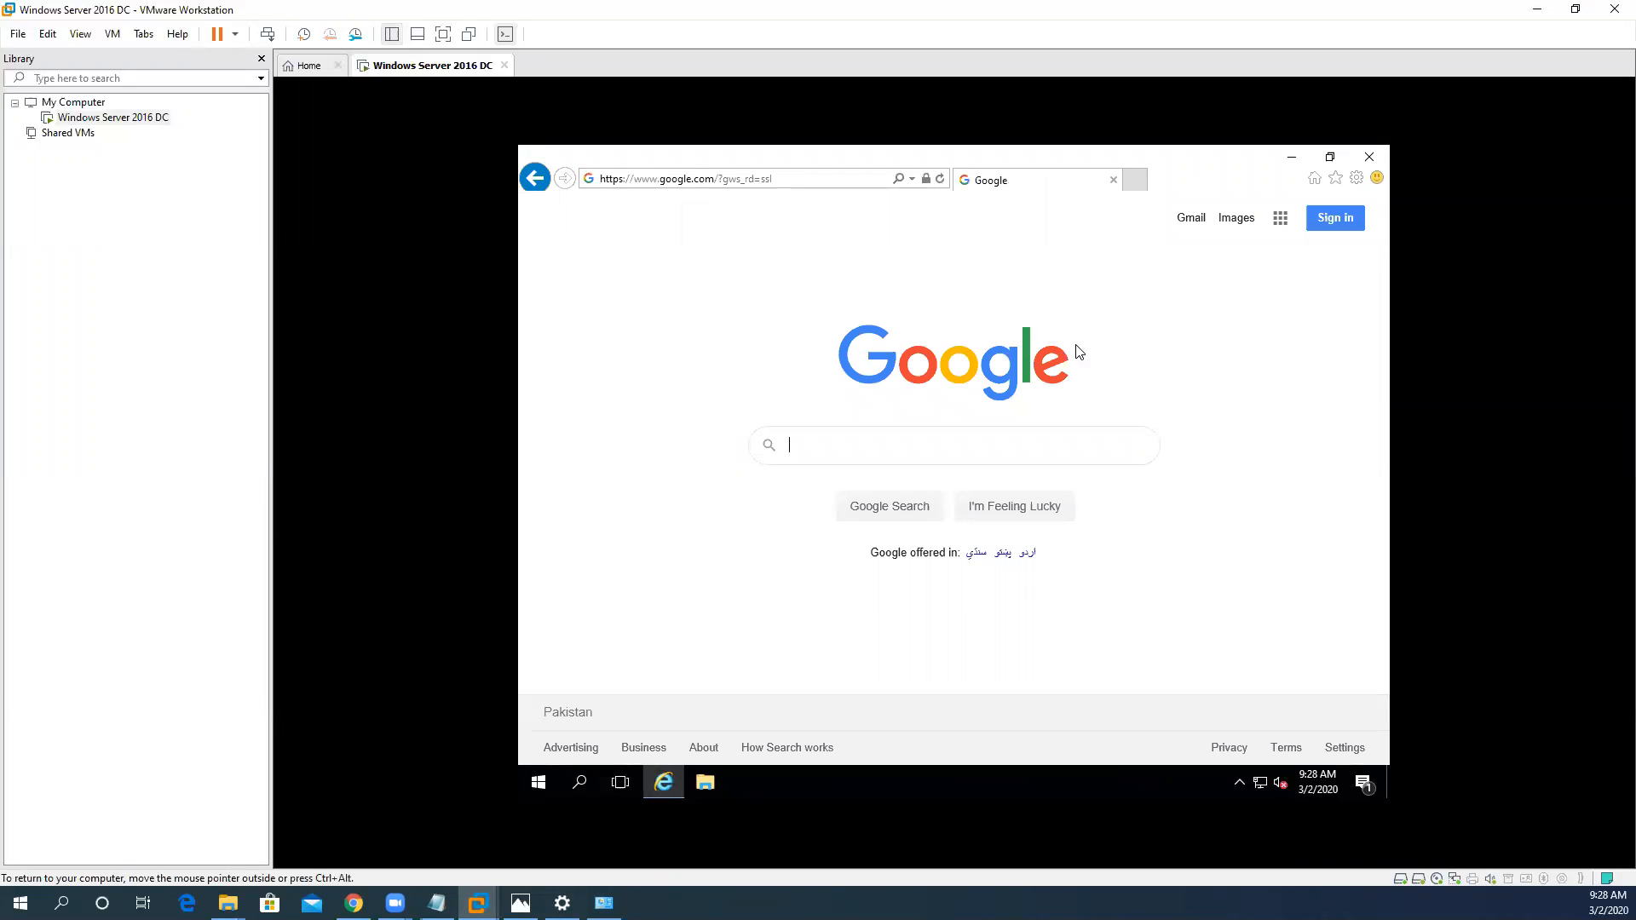